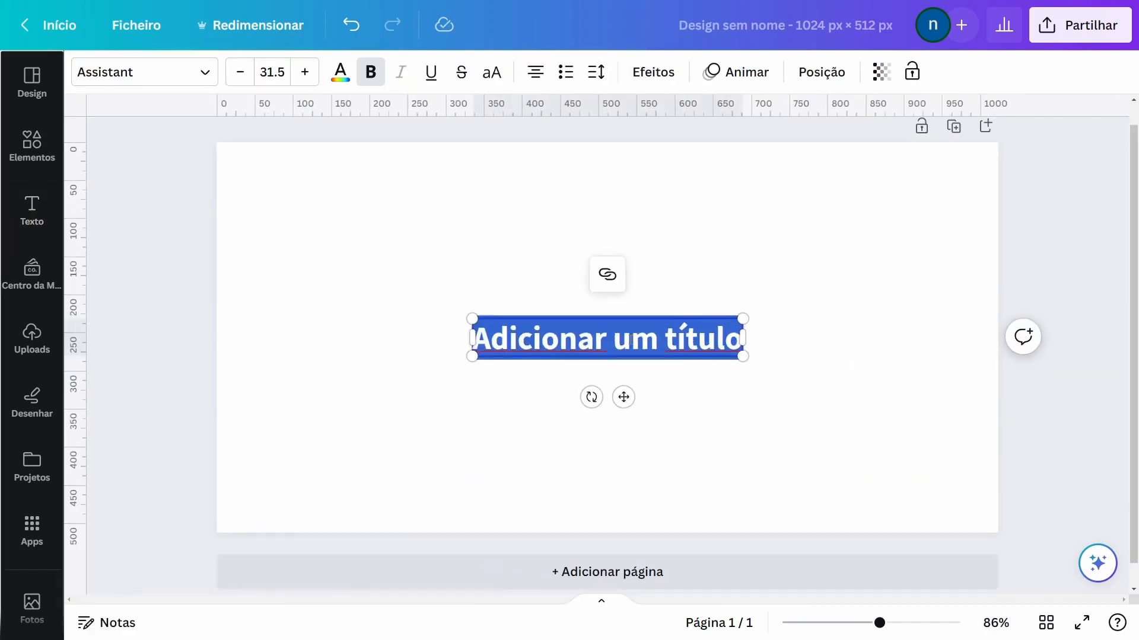
# Replace the placeholder title text with "WOW" and set its font size to 200
pyautogui.write('WOW')
pyautogui.click(676, 345)
pyautogui.click(644, 341)
pyautogui.click(272, 72)
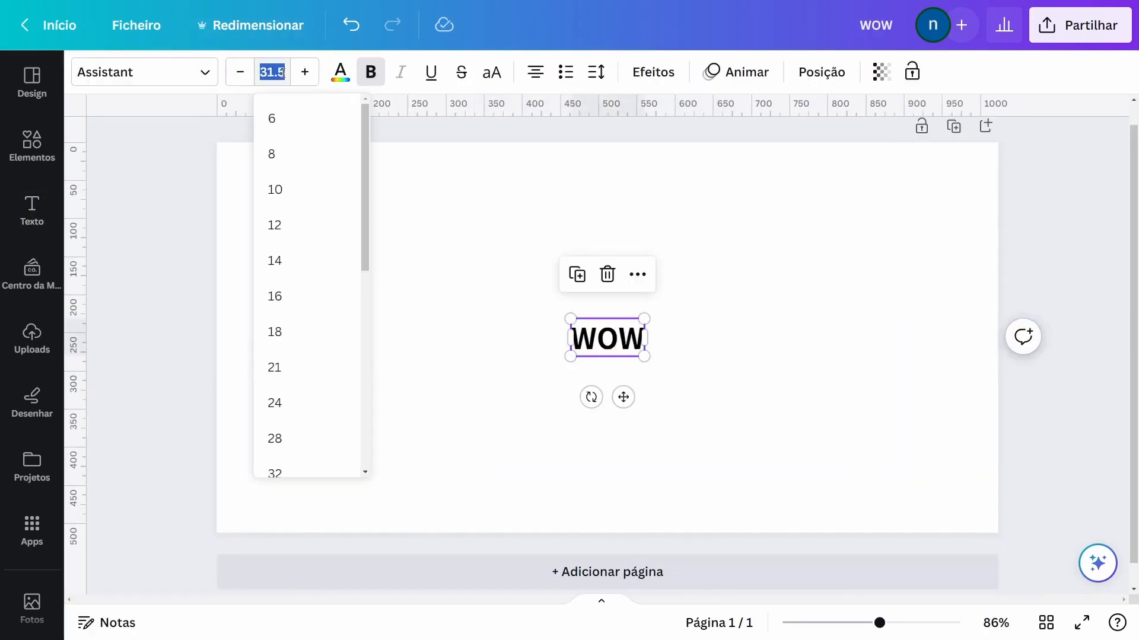
pyautogui.write('100')
pyautogui.press('Return')
pyautogui.click(283, 73)
pyautogui.write('200')
pyautogui.press('Return')
# Move the enlarged WOW text up towards the vertical middle of the page and deselect it
pyautogui.click(871, 353)
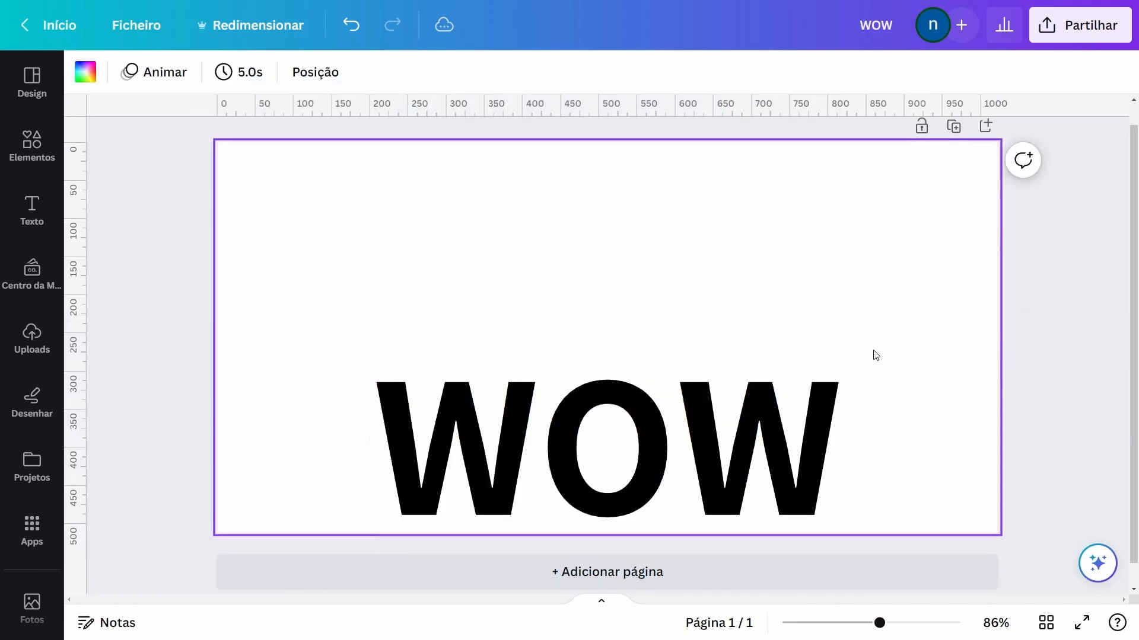
pyautogui.moveTo(699, 460); pyautogui.dragTo(699, 348)
pyautogui.click(915, 437)
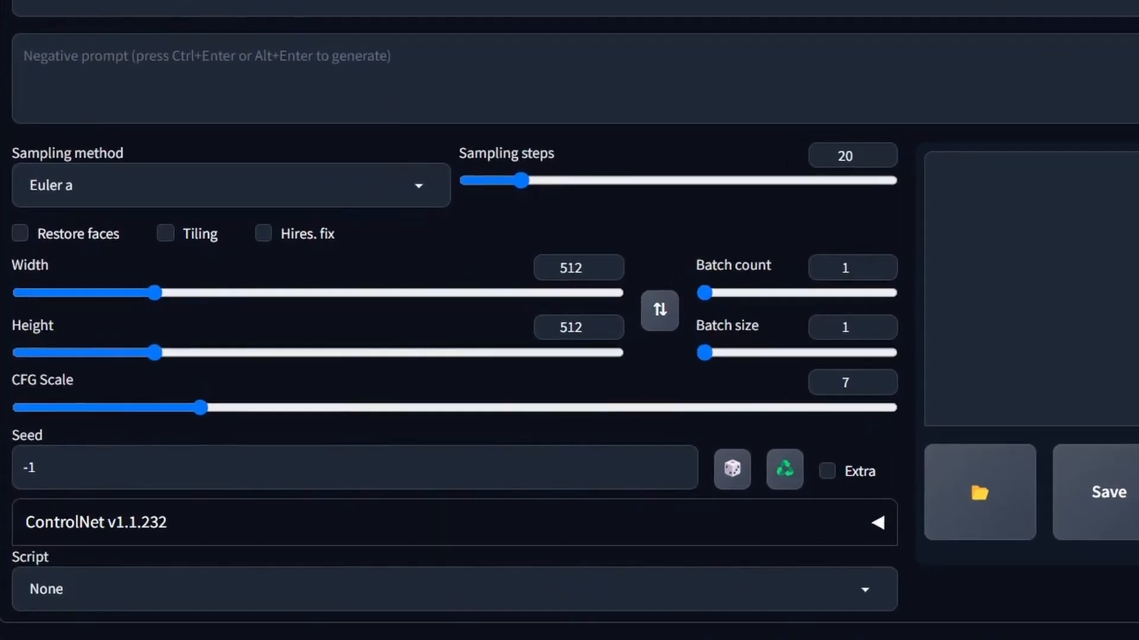
# In the Stable Diffusion web UI, set the sampling steps to 40 and the sampling method to DPM++ 2M Karras
pyautogui.doubleClick(1056, 114)
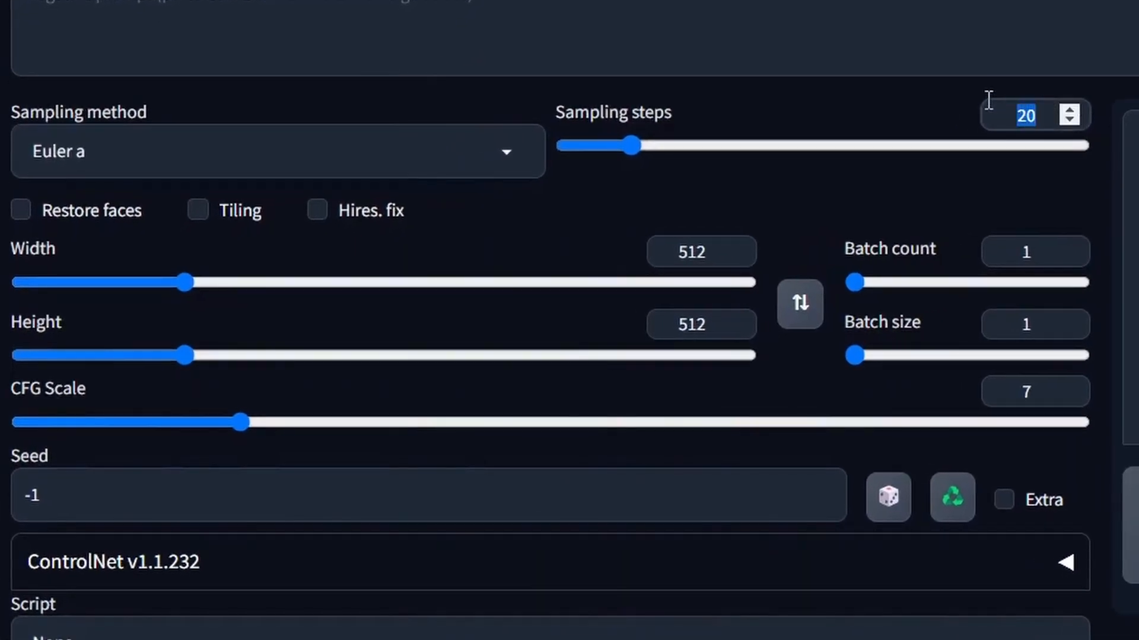
pyautogui.write('40')
pyautogui.click(358, 153)
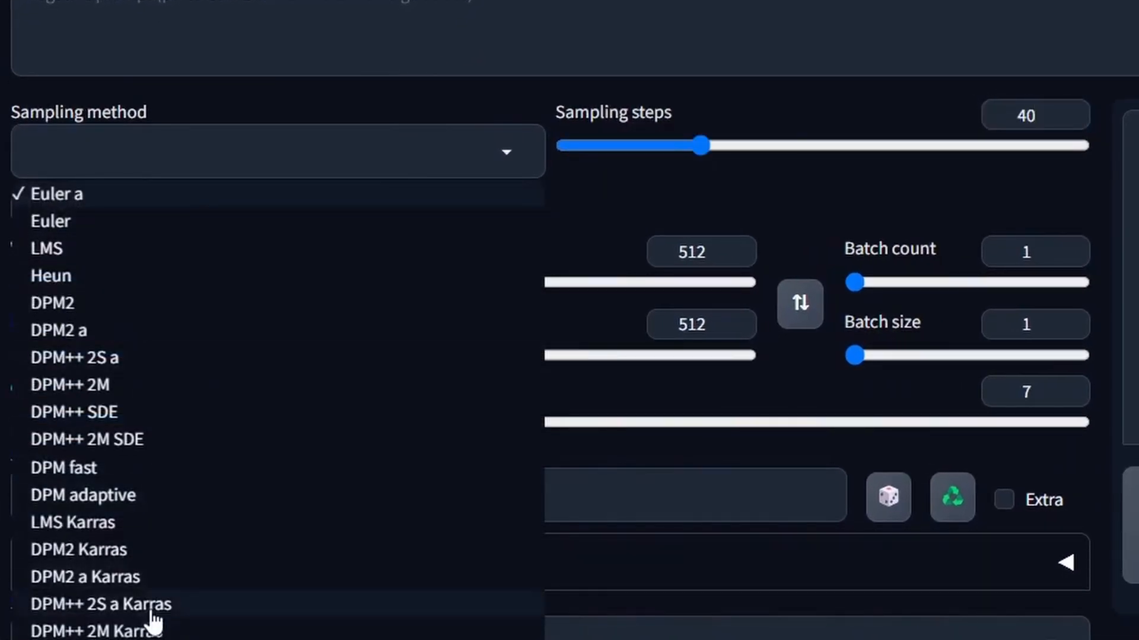
pyautogui.click(151, 633)
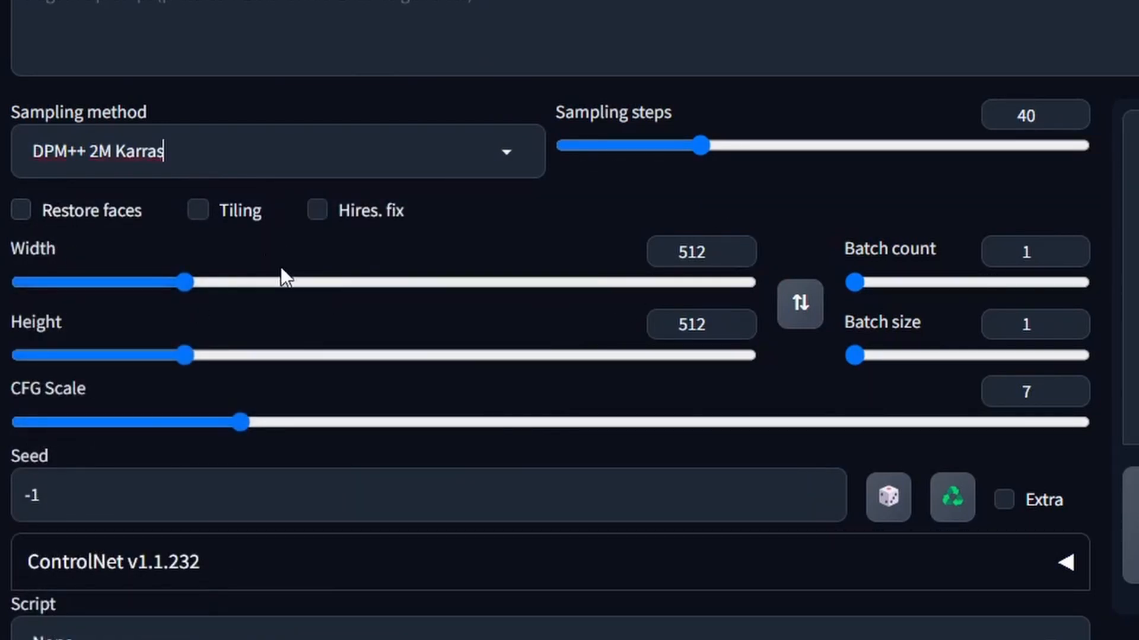
# Set the generated image width to 1024
pyautogui.moveTo(697, 252); pyautogui.dragTo(654, 252)
pyautogui.doubleClick(697, 259)
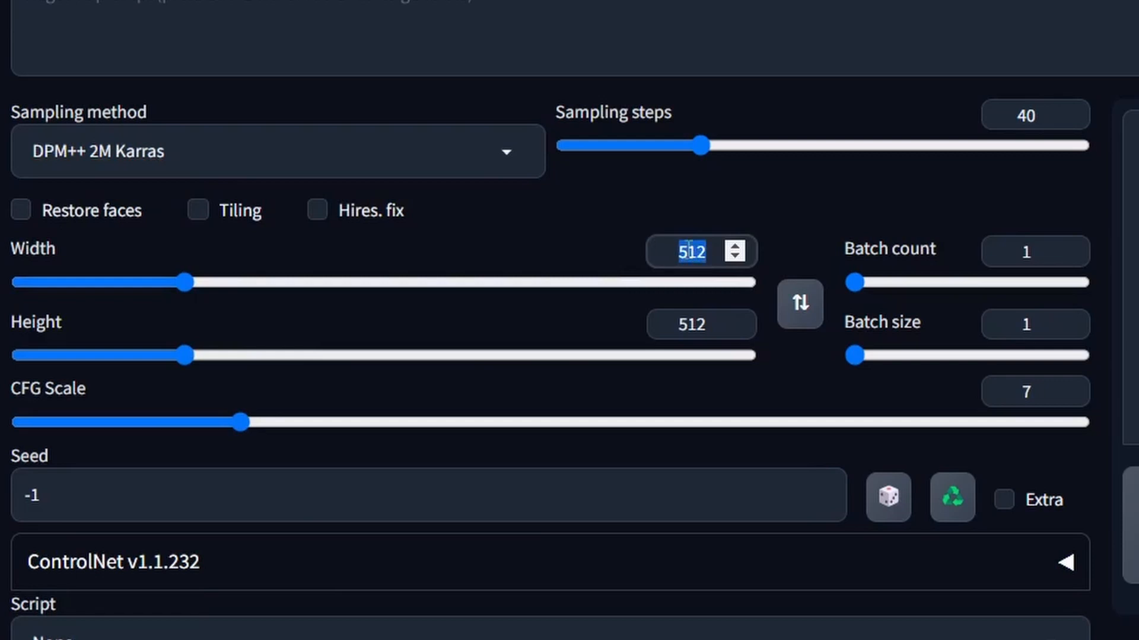
pyautogui.write('1024')
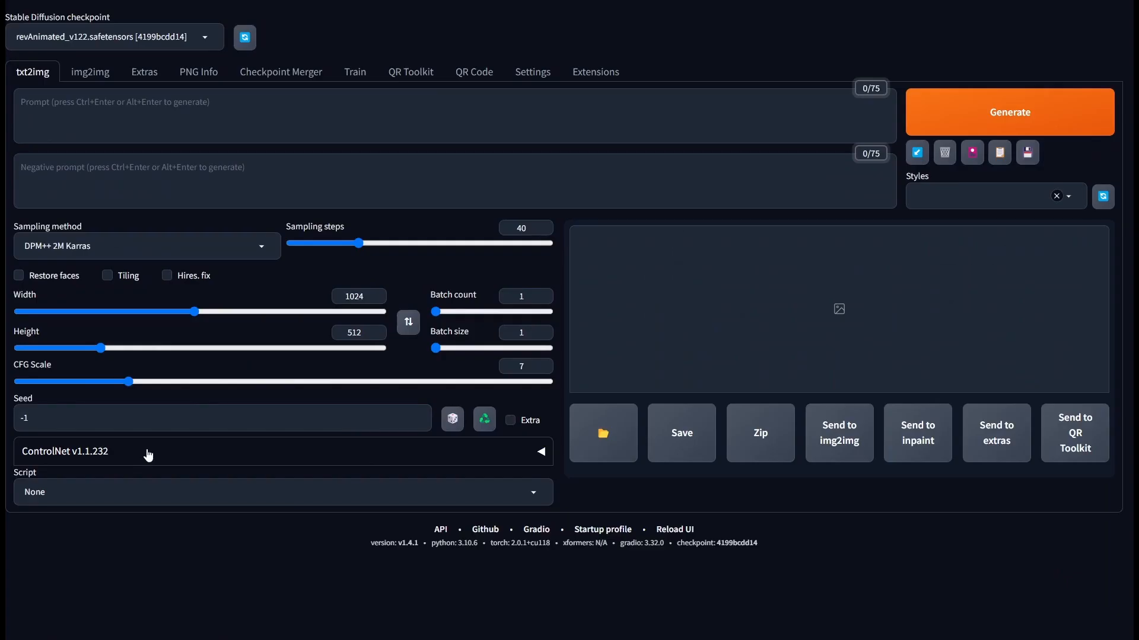
# Expand the ControlNet section and look over its unit settings
pyautogui.click(150, 454)
pyautogui.scroll(-4, 150, 455)
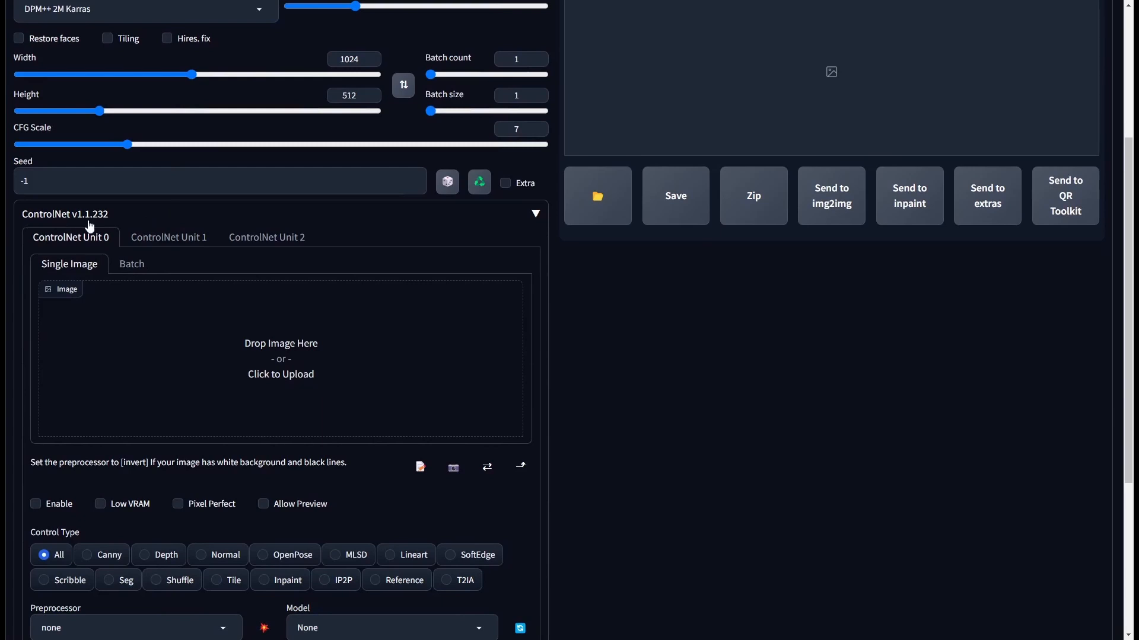
pyautogui.scroll(4, 377, 251)
# Load the list of available extensions and search it for "controlnet"
pyautogui.click(595, 72)
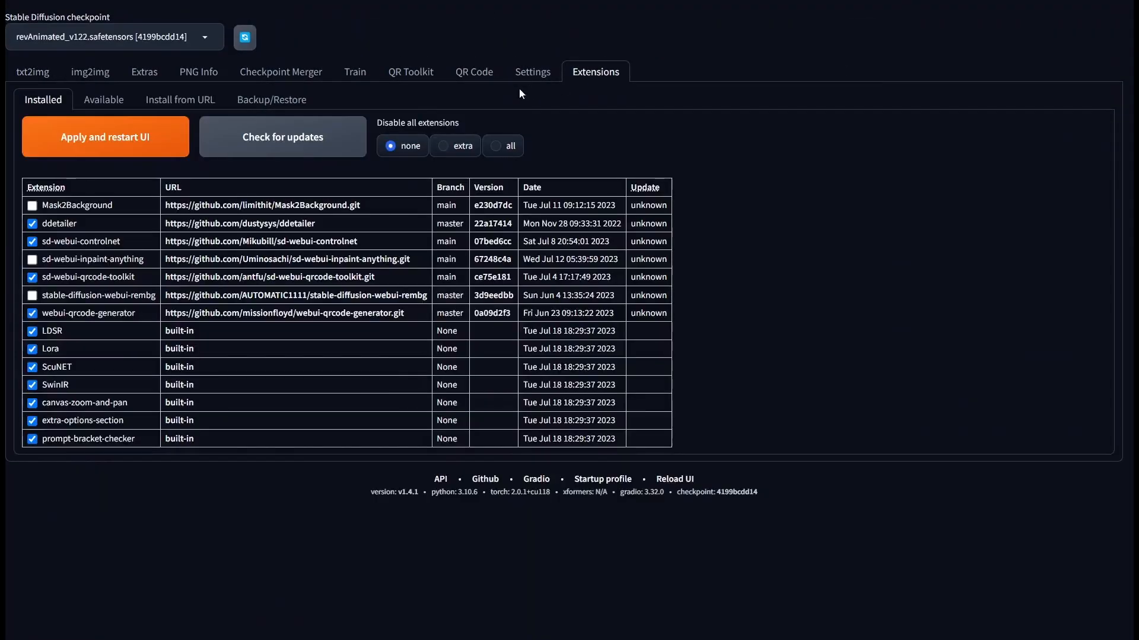
pyautogui.click(156, 102)
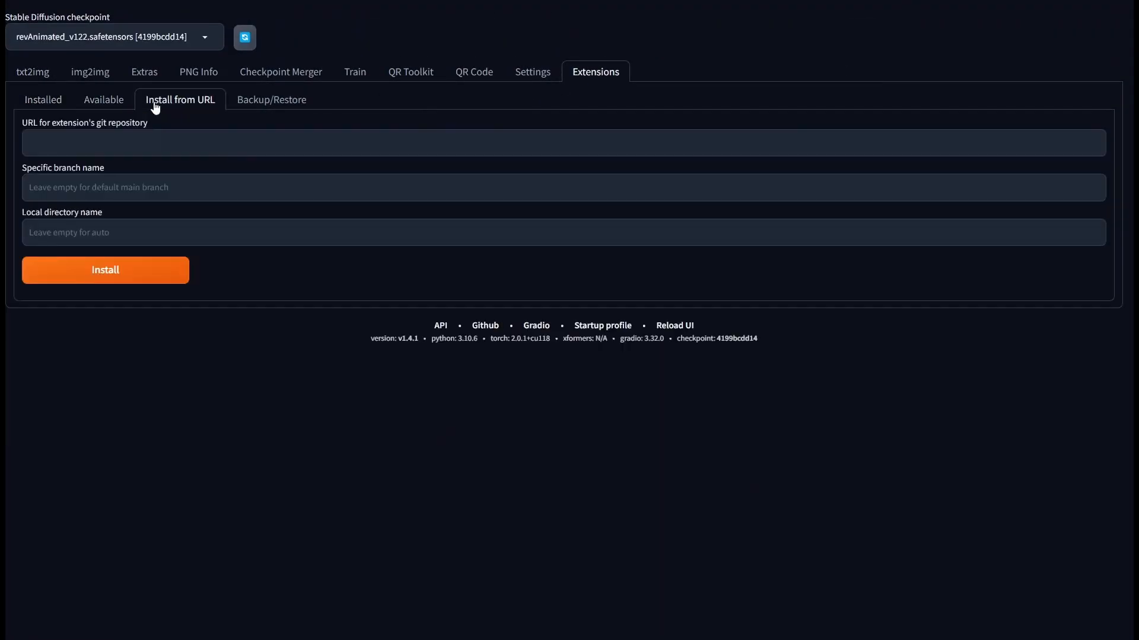
pyautogui.click(103, 100)
pyautogui.click(146, 148)
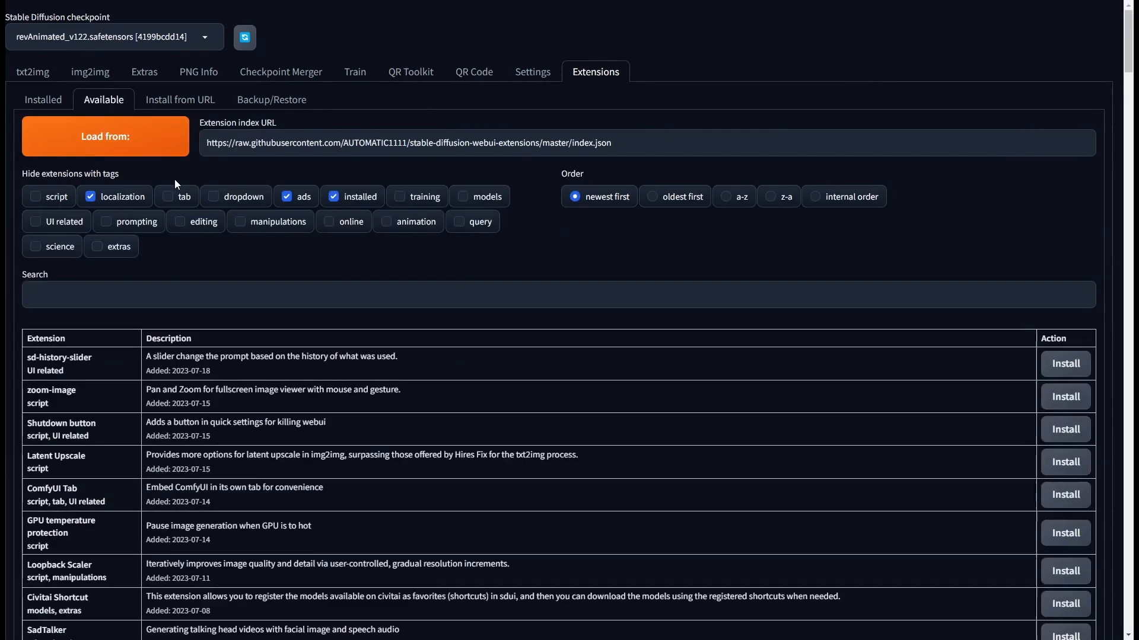
pyautogui.click(72, 298)
pyautogui.write('controlnet')
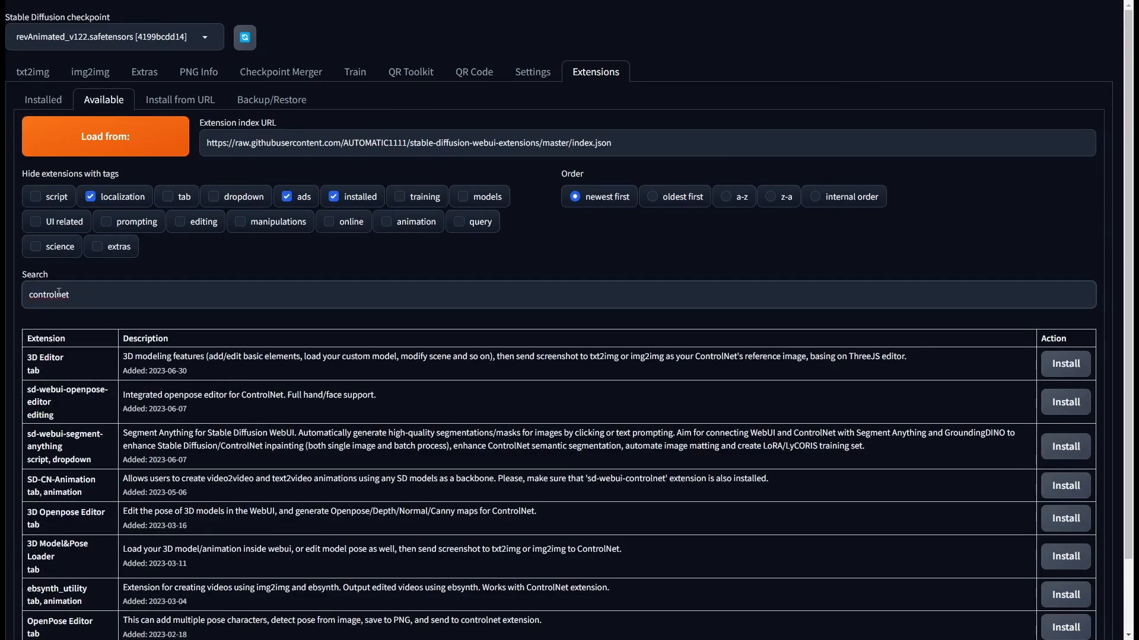
# Check the sd-webui-controlnet entry and its repository URL among the installed extensions
pyautogui.click(42, 99)
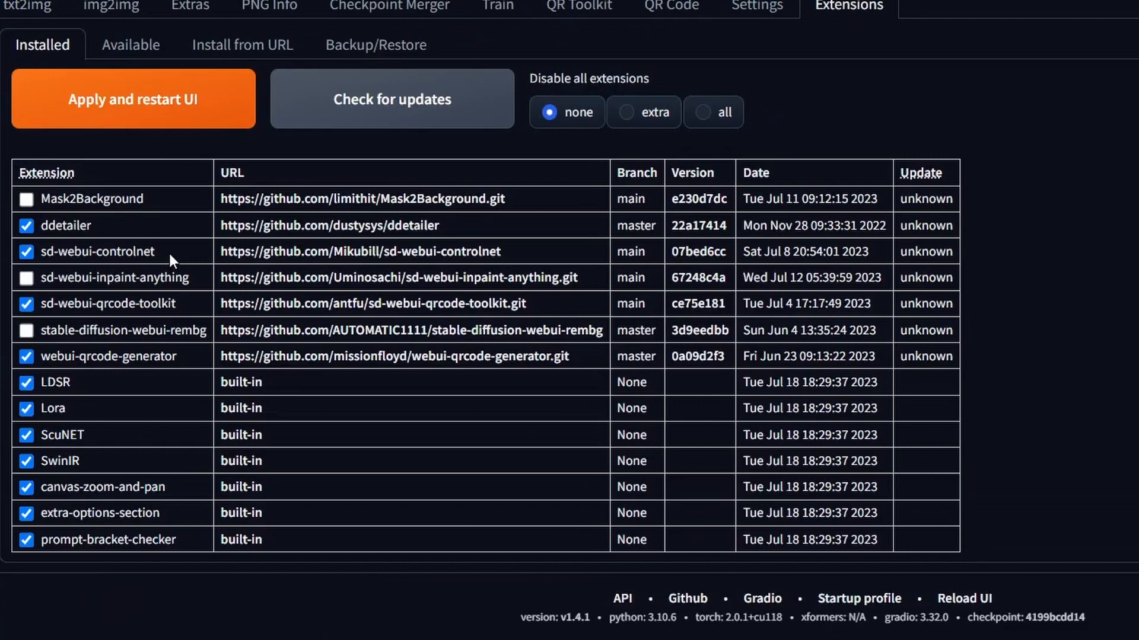
pyautogui.moveTo(121, 241); pyautogui.dragTo(111, 242)
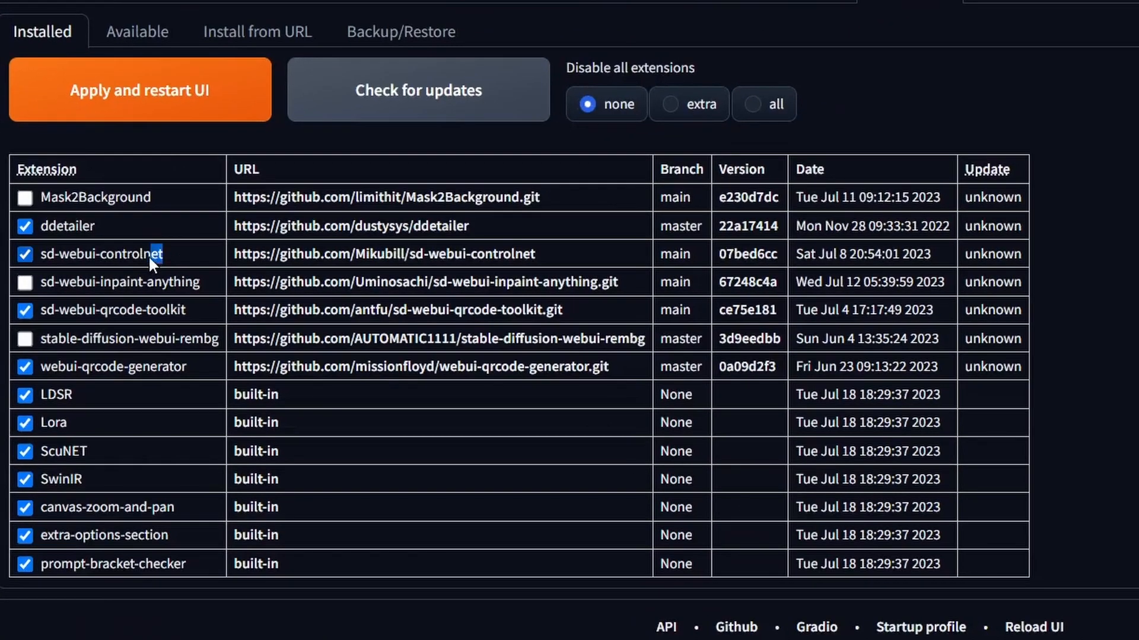
pyautogui.moveTo(539, 250); pyautogui.dragTo(228, 255)
# Load the WOW image into ControlNet Unit 0 of the txt2img settings and enable the unit
pyautogui.click(39, 73)
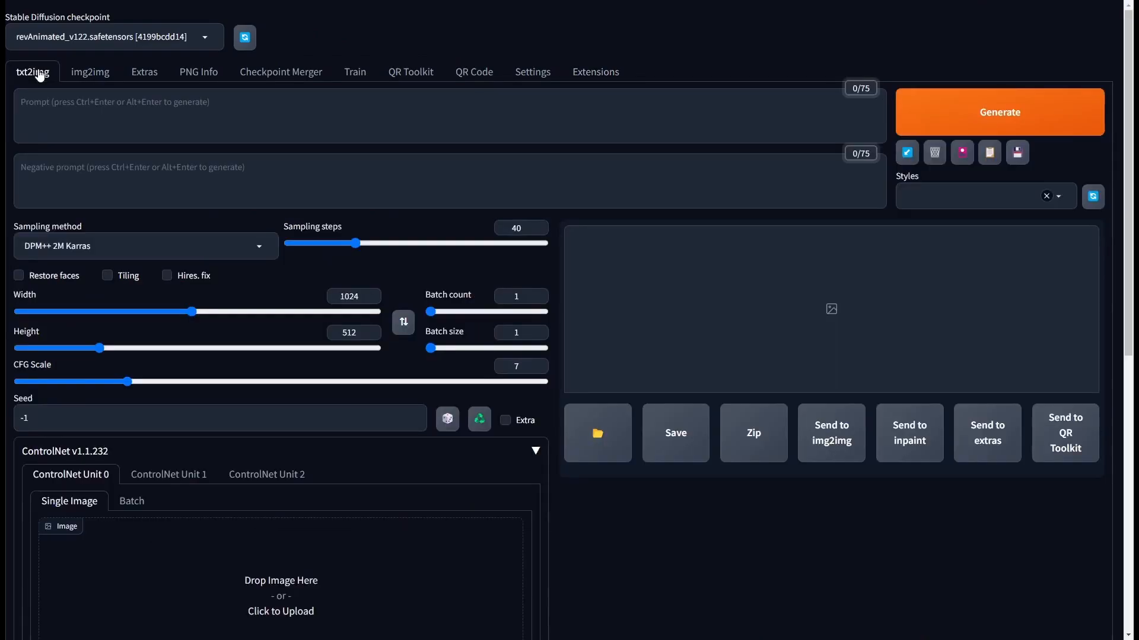
pyautogui.scroll(-5, 390, 226)
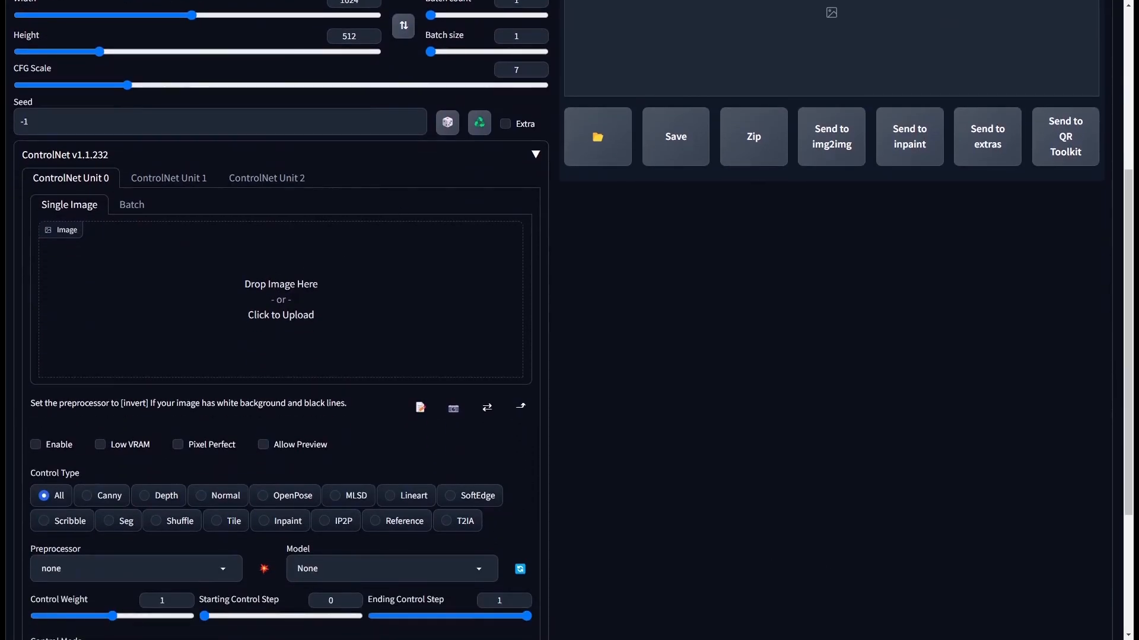
pyautogui.moveTo(1135, 278); pyautogui.dragTo(291, 323)
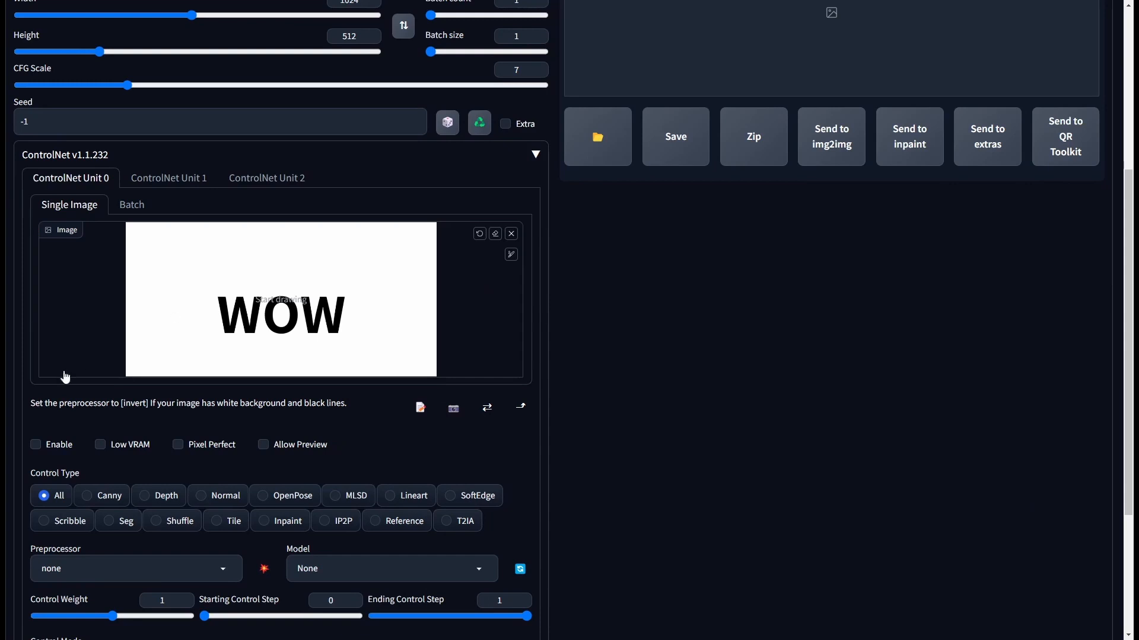
pyautogui.click(36, 446)
# Choose control_v1p_sd15_qrcode_monster as the ControlNet model and highlight its safetensors file on the Hugging Face page
pyautogui.scroll(-2, 82, 298)
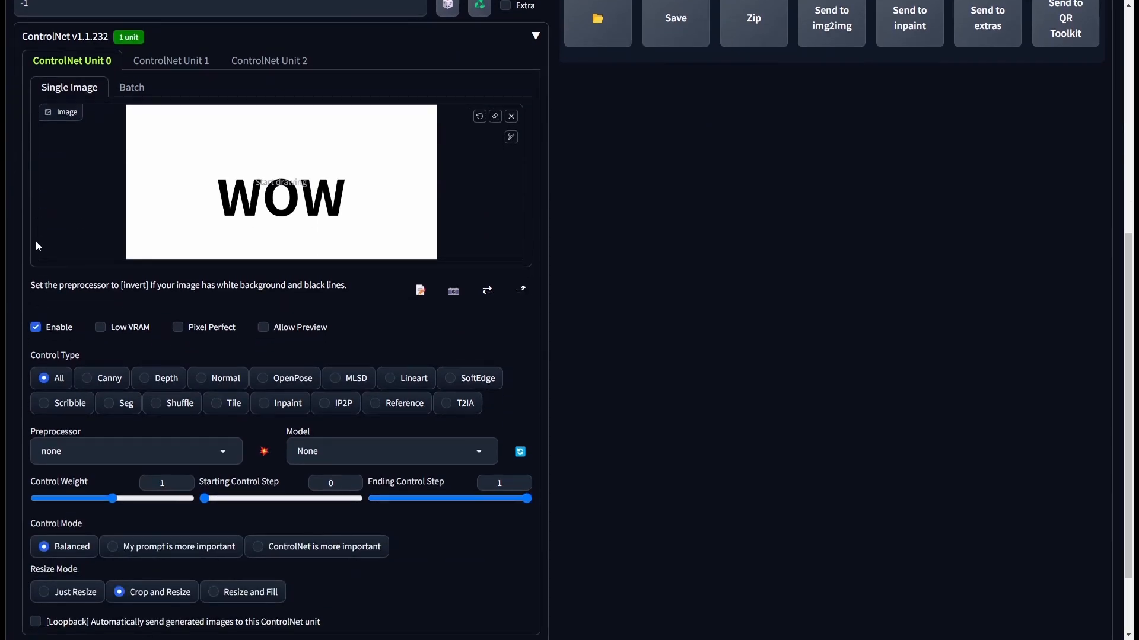
pyautogui.click(469, 455)
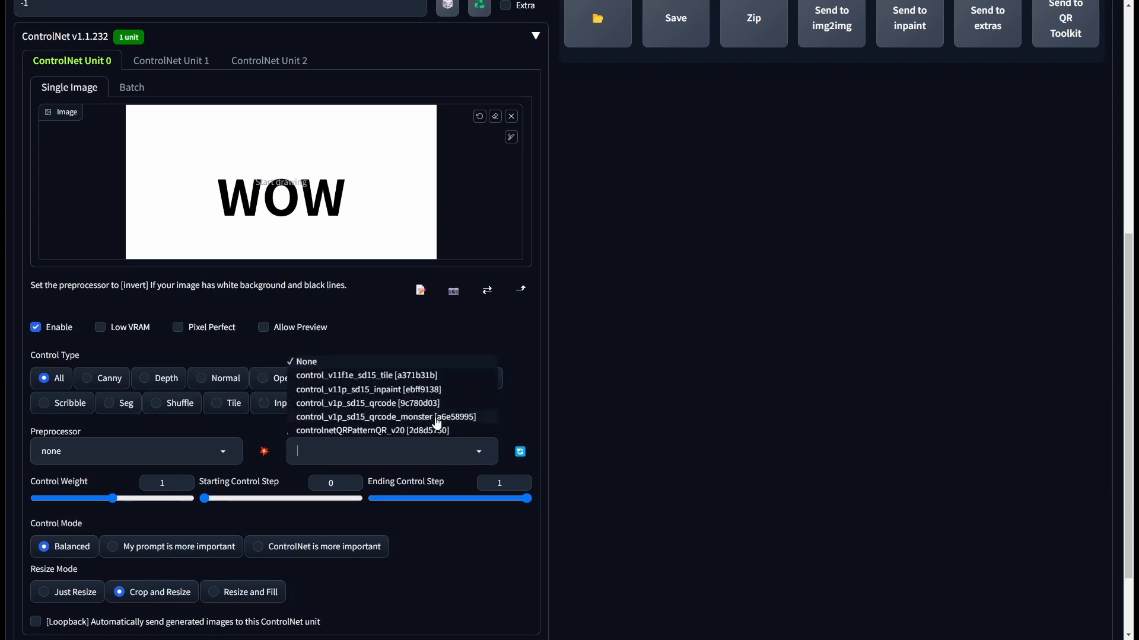
pyautogui.click(635, 422)
pyautogui.click(392, 451)
pyautogui.click(403, 416)
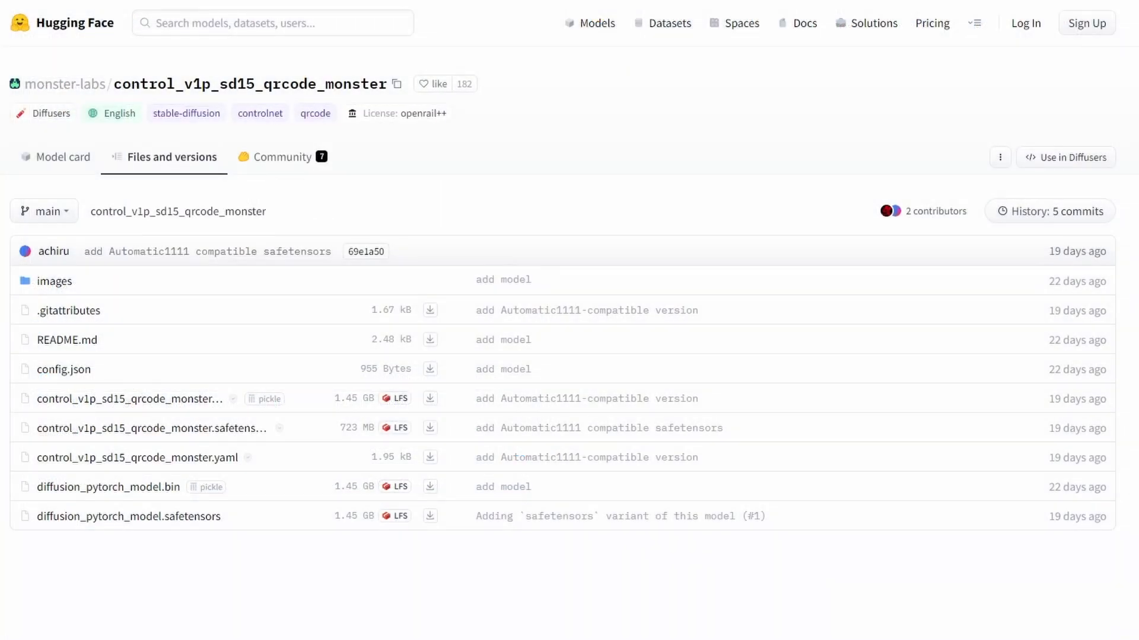
pyautogui.moveTo(36, 428); pyautogui.dragTo(737, 446)
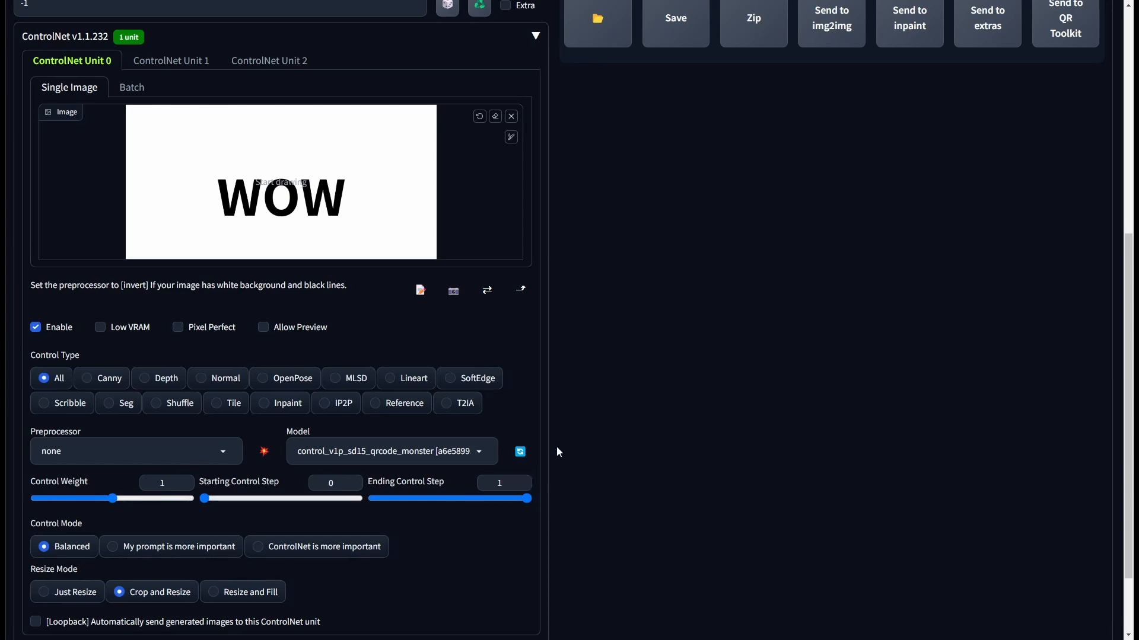
# Apply the "Negative prompt" style to the generation
pyautogui.scroll(7, 557, 445)
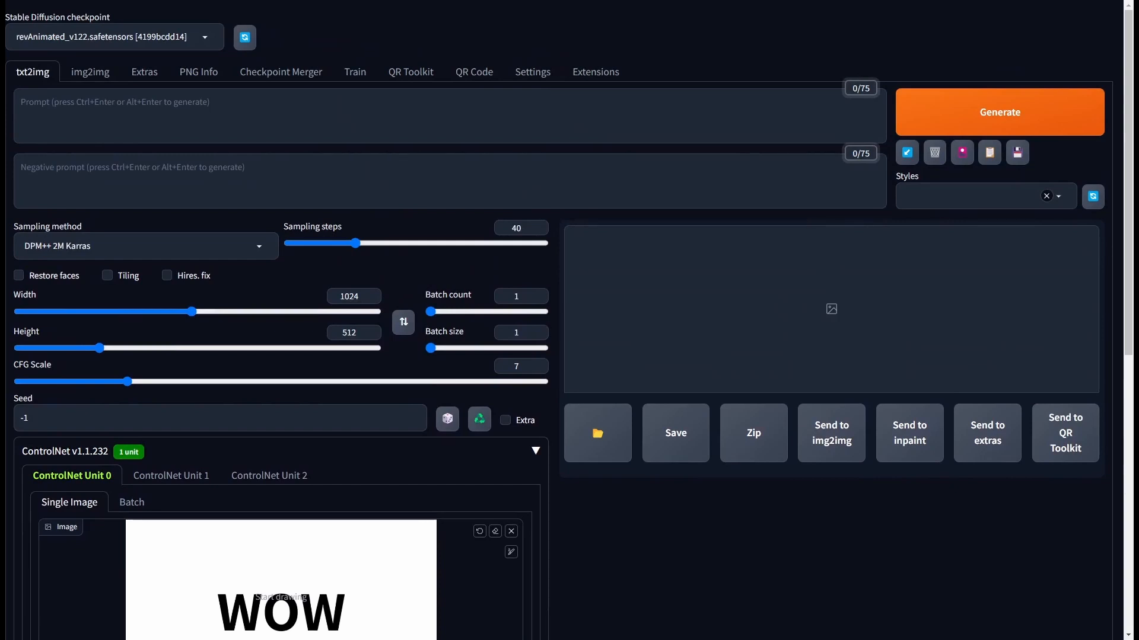
pyautogui.click(991, 194)
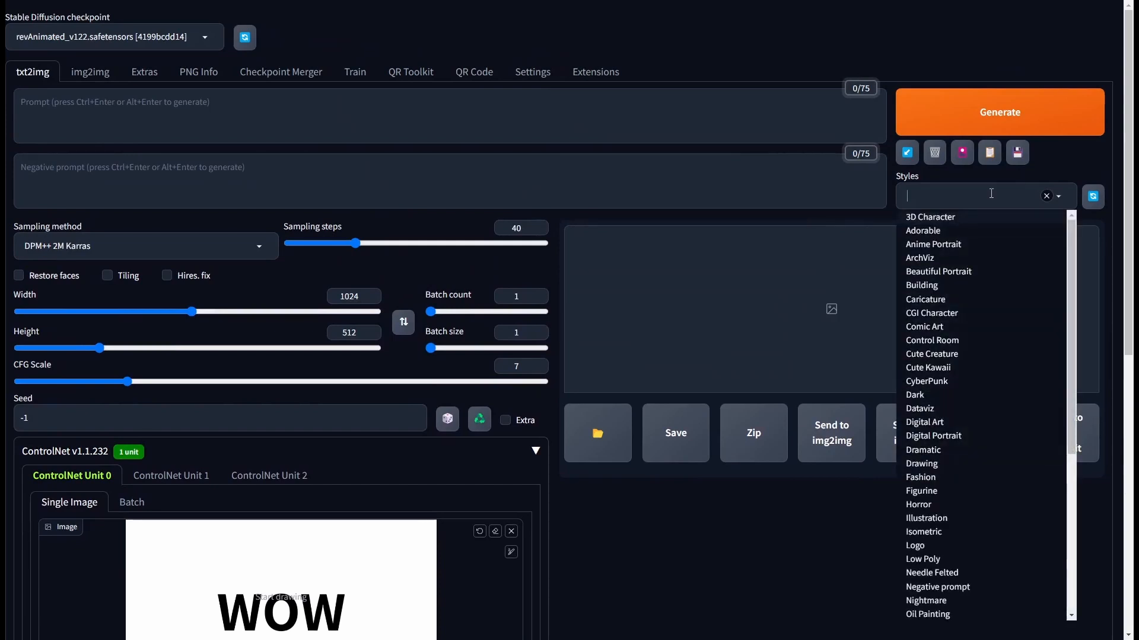
pyautogui.write('neg')
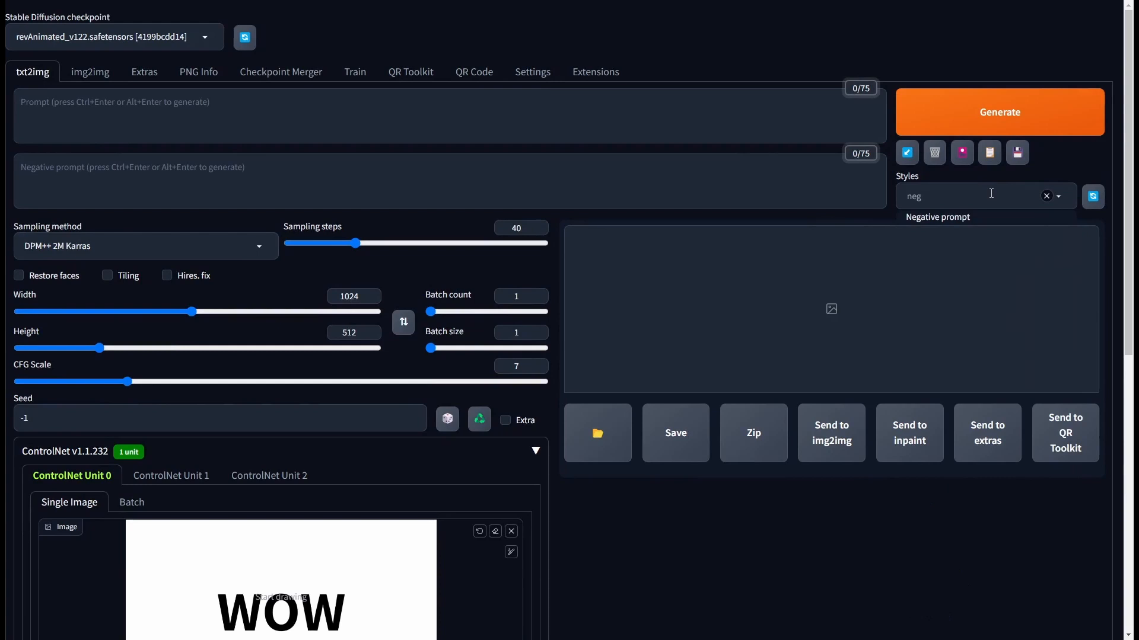
pyautogui.click(989, 219)
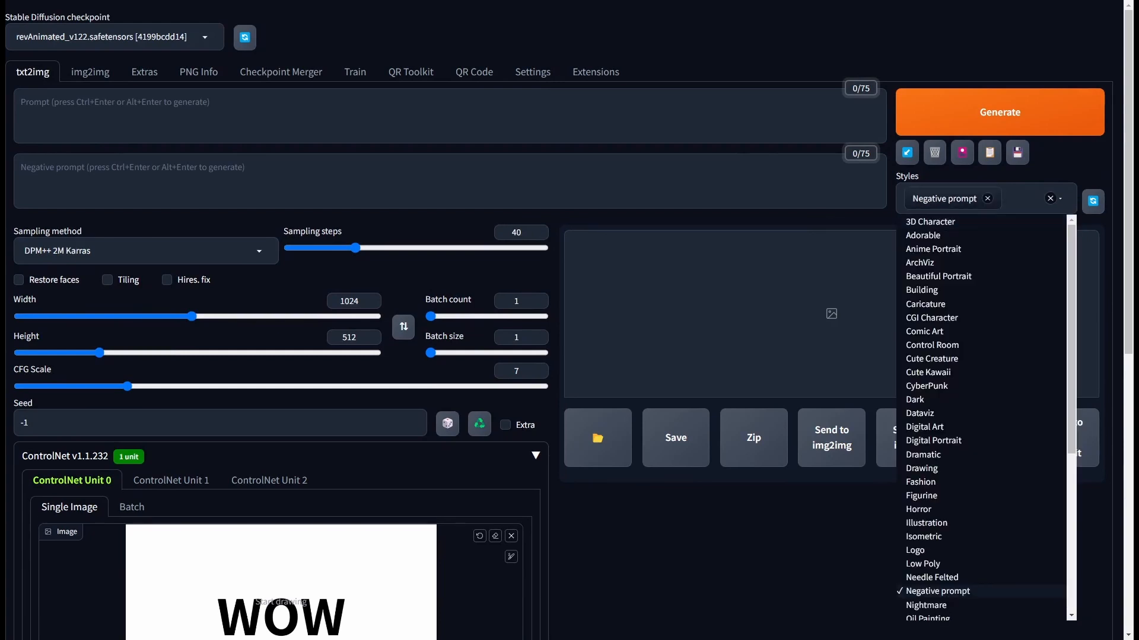
pyautogui.press('Escape')
# Enter the photorealistic "a giant golden sci - fi city" prompt ending in "(moon:1.5 )" and remove the wrongly pasted image from ControlNet Unit 0
pyautogui.click(248, 94)
pyautogui.write('a giant golden sci - fi city by greg rutkowski, sung choi, mitchell mohrhauser, maciej kuciara, johnson ting, maxim verehin, peter konig, 8 k photorealistic, cinematic lighting, hd, high details, dramatic, atmosphereric, trending on artstation, (moon:1.5 )')
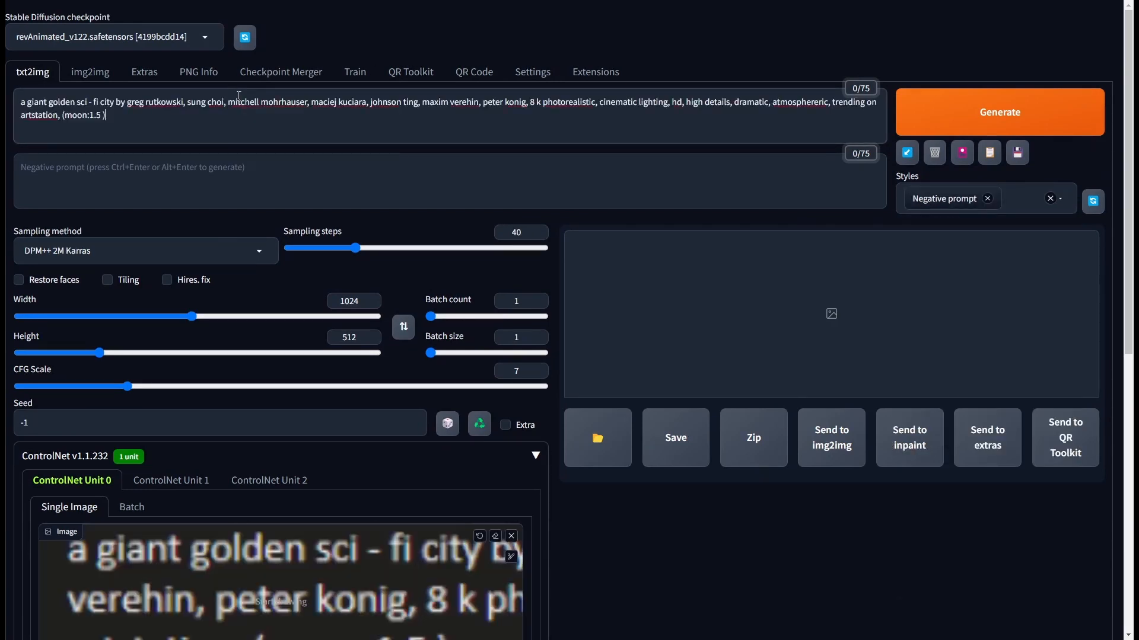
pyautogui.click(511, 536)
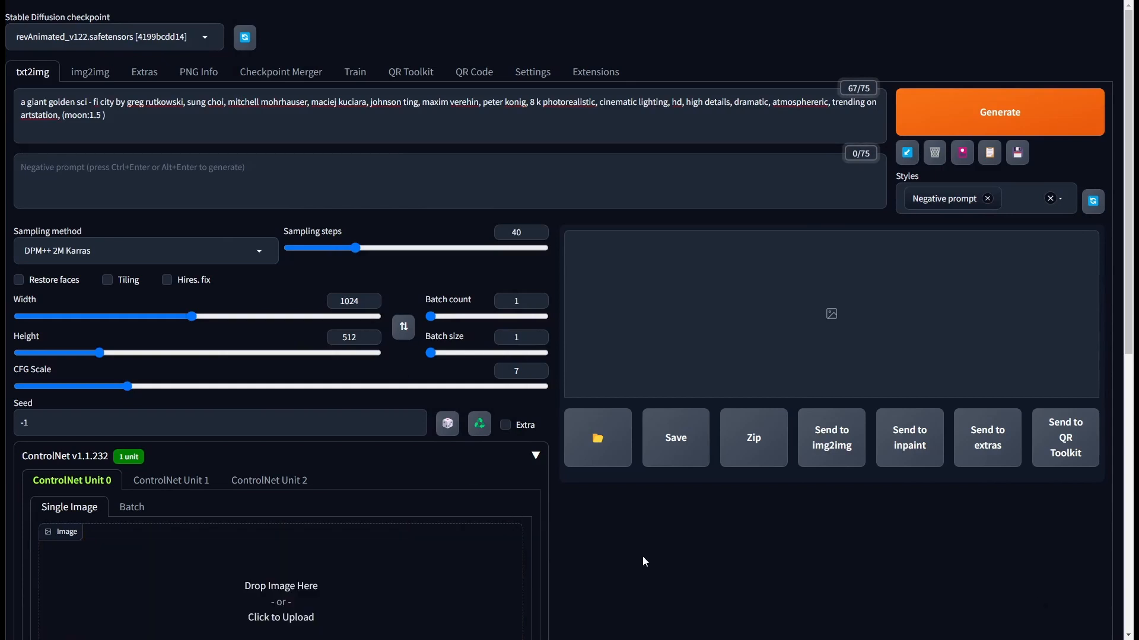
# Generate the city image, inspect the result at full size, and close the enlarged view
pyautogui.click(961, 122)
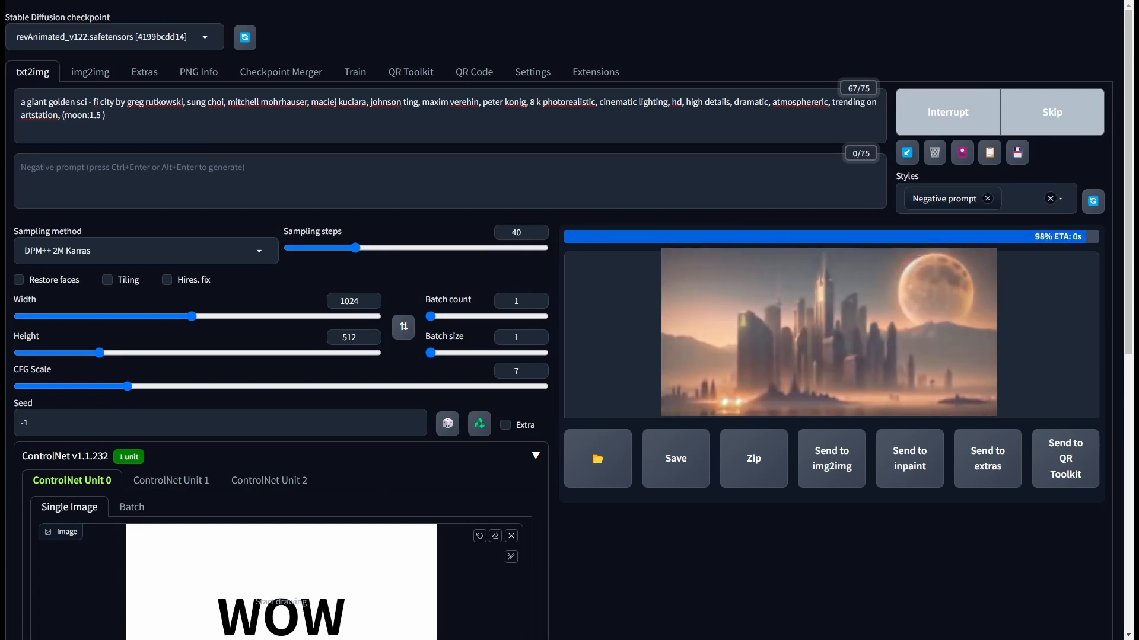
pyautogui.click(671, 322)
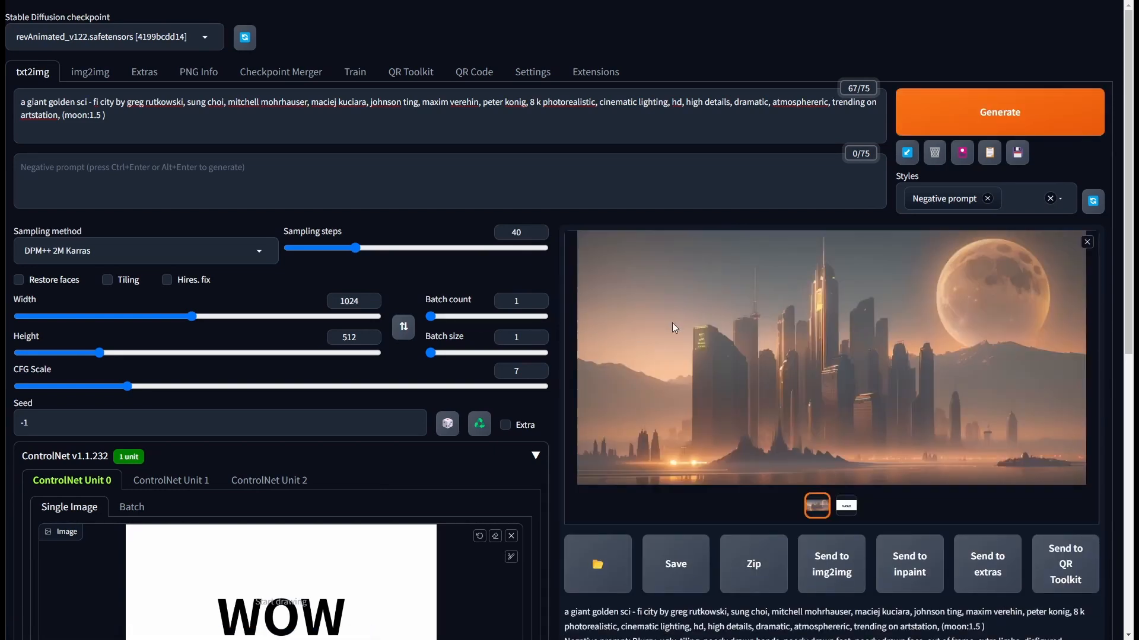
pyautogui.click(745, 377)
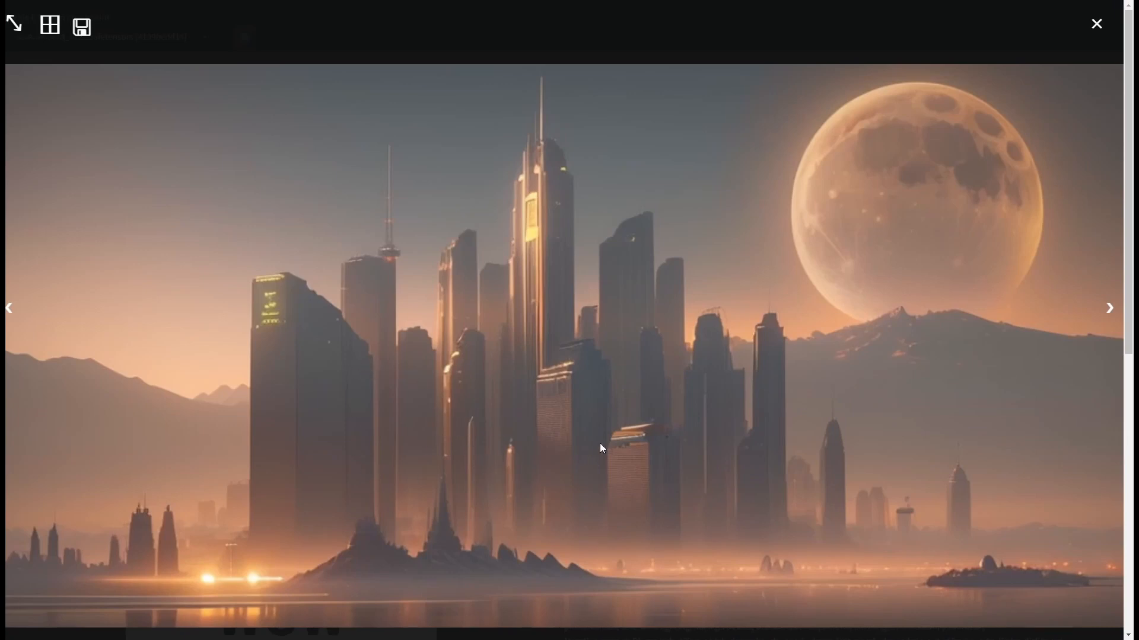
pyautogui.click(1096, 26)
# Set the control weight of ControlNet Unit 0 to 2 and highlight the Starting Control Step setting
pyautogui.scroll(-3, 634, 352)
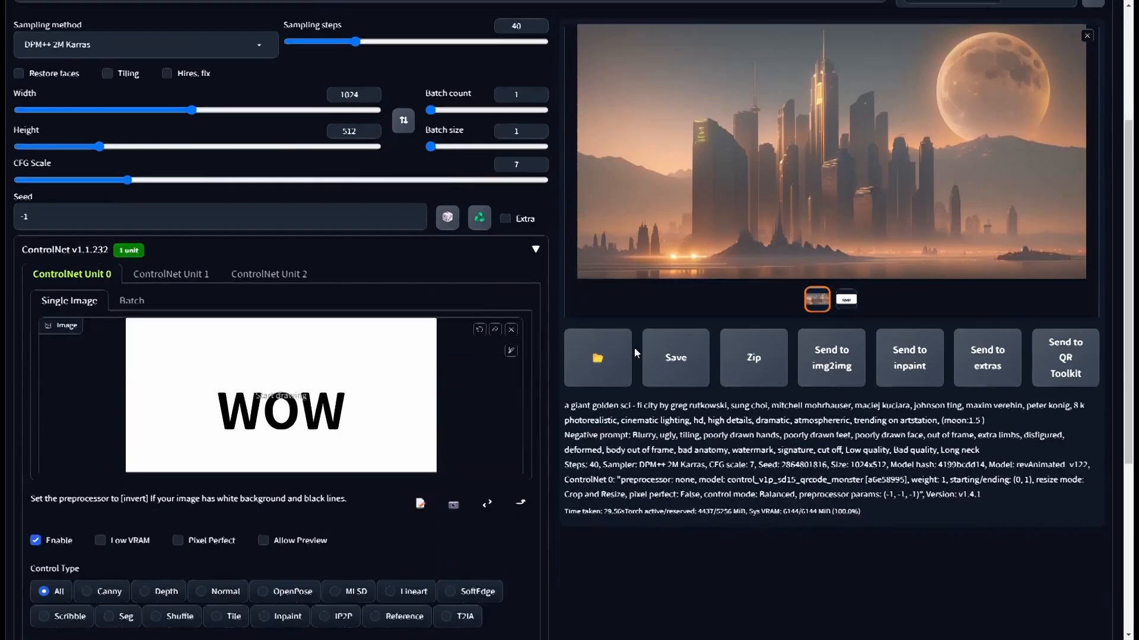
pyautogui.scroll(-3, 634, 347)
pyautogui.moveTo(115, 506); pyautogui.dragTo(123, 505)
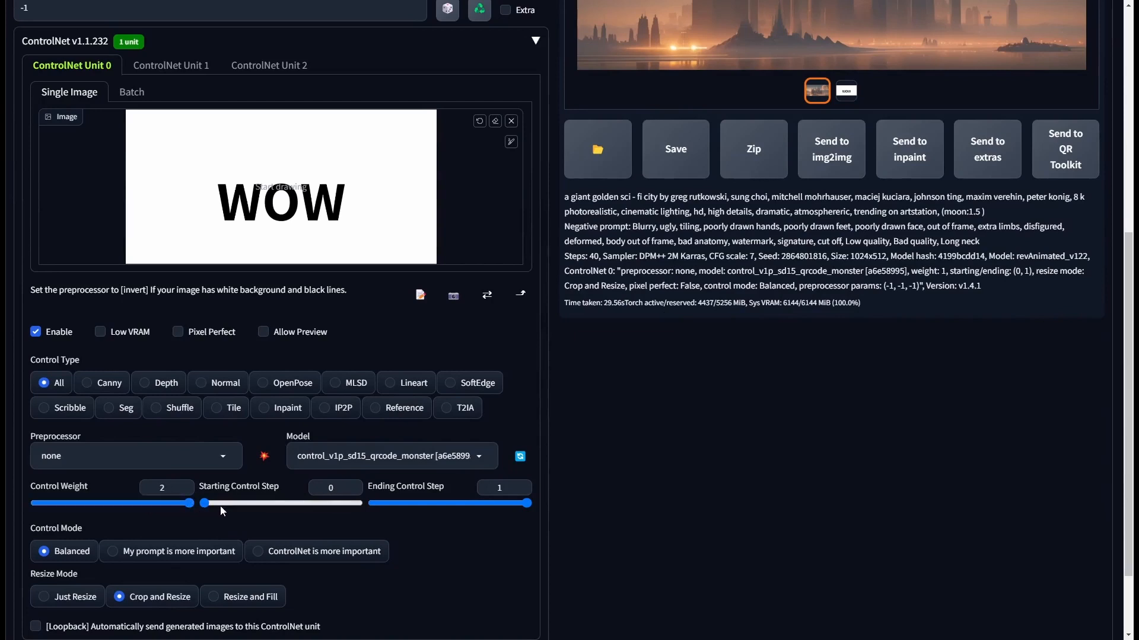
pyautogui.moveTo(219, 491); pyautogui.dragTo(270, 497)
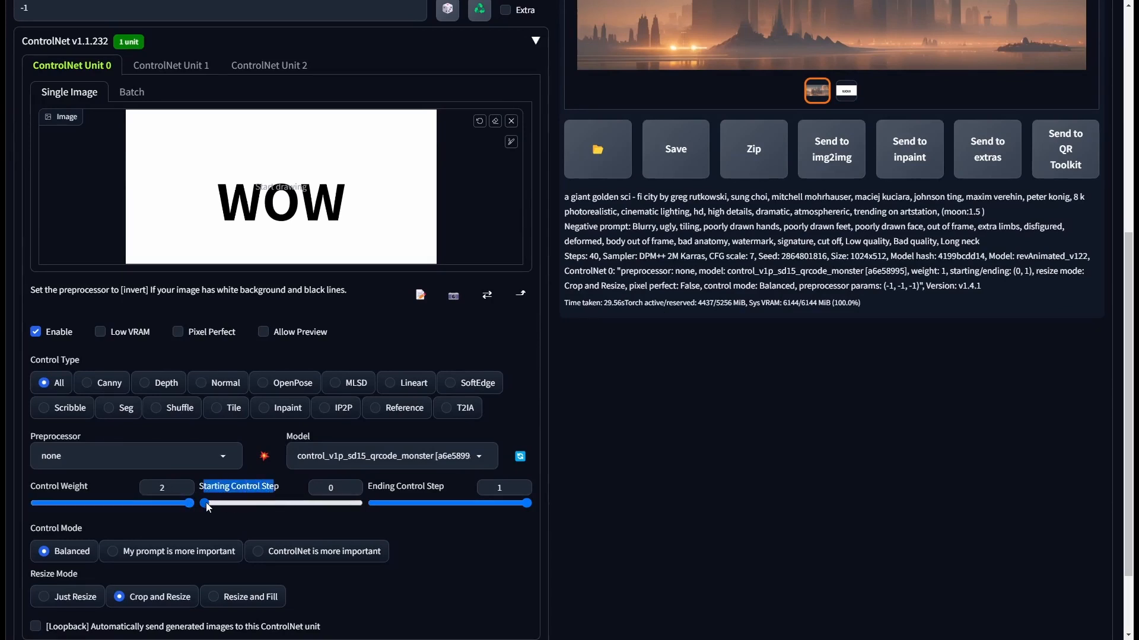
pyautogui.click(495, 542)
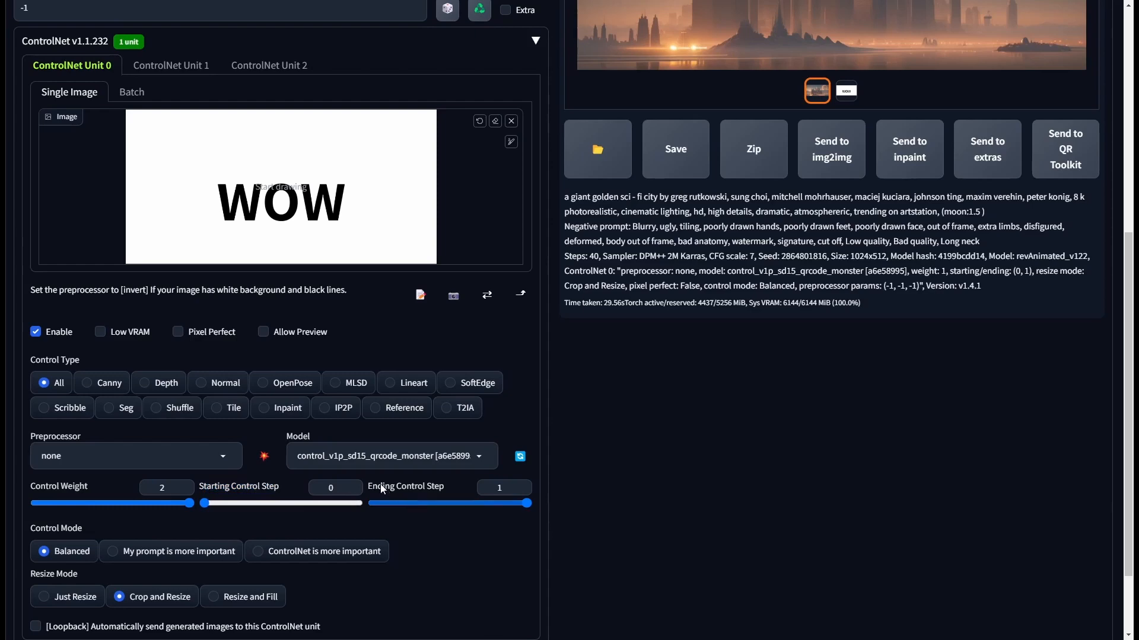
# Reuse the seed of the last generated city image and generate it again with the current ControlNet settings
pyautogui.moveTo(380, 489); pyautogui.dragTo(451, 496)
pyautogui.click(585, 489)
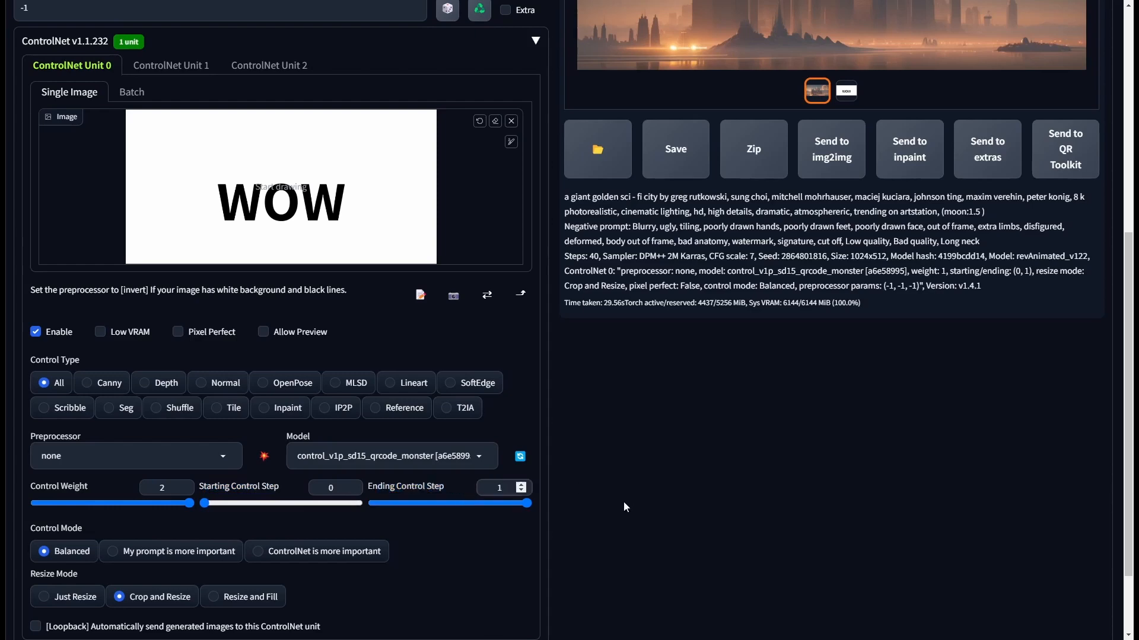
pyautogui.scroll(5, 847, 461)
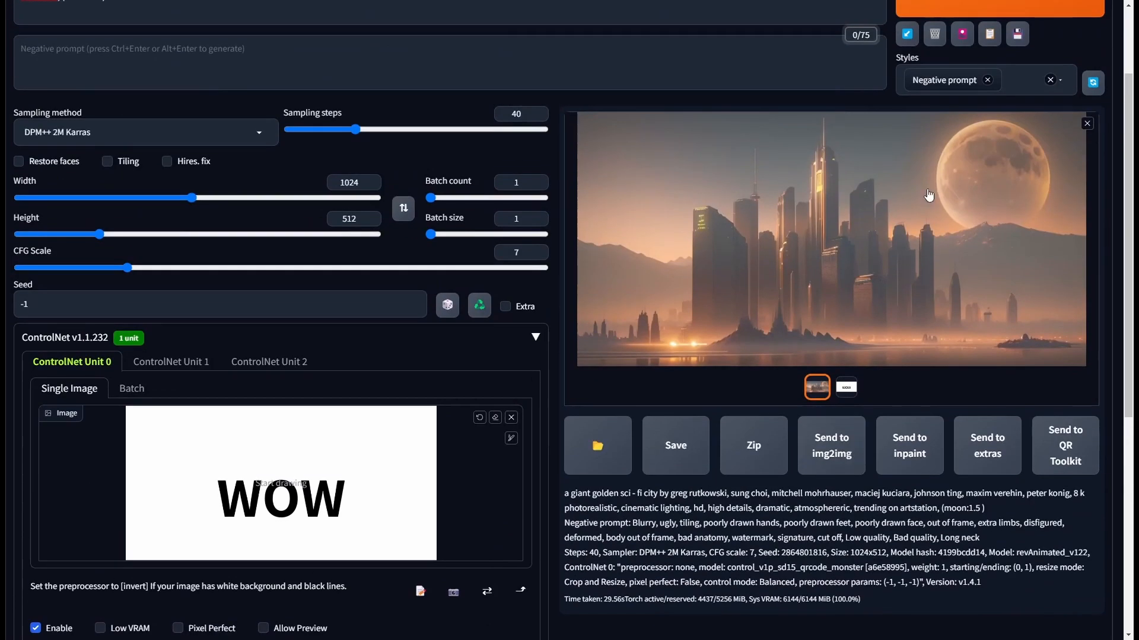
pyautogui.click(477, 306)
pyautogui.click(1069, 5)
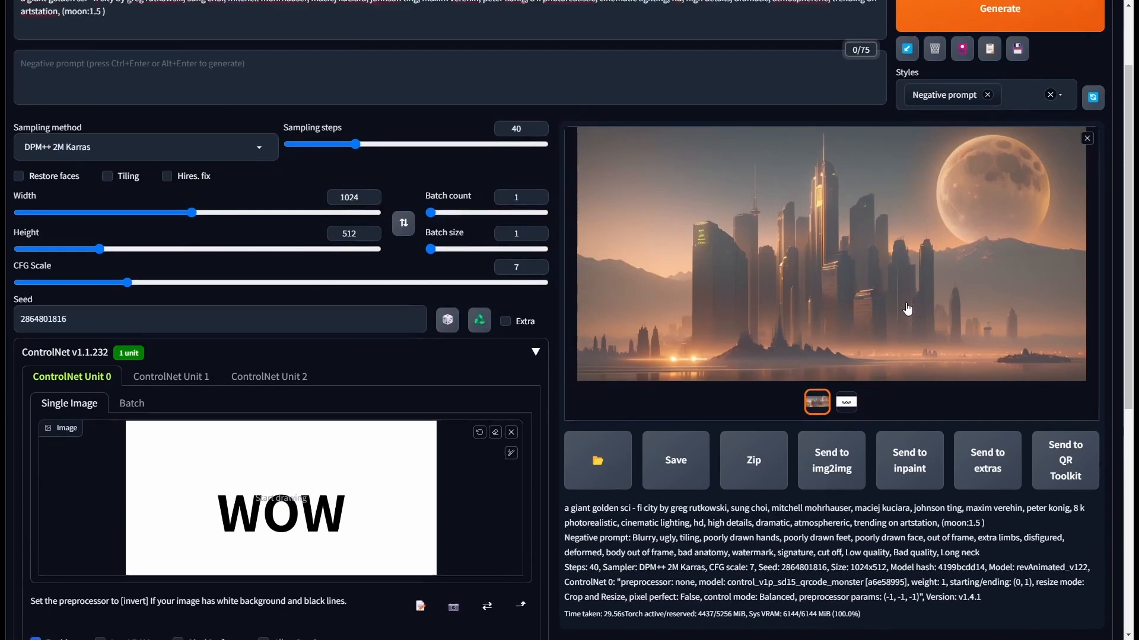
# Inspect the newly generated WOW city image at full size and close the enlarged view
pyautogui.scroll(2, 1069, 5)
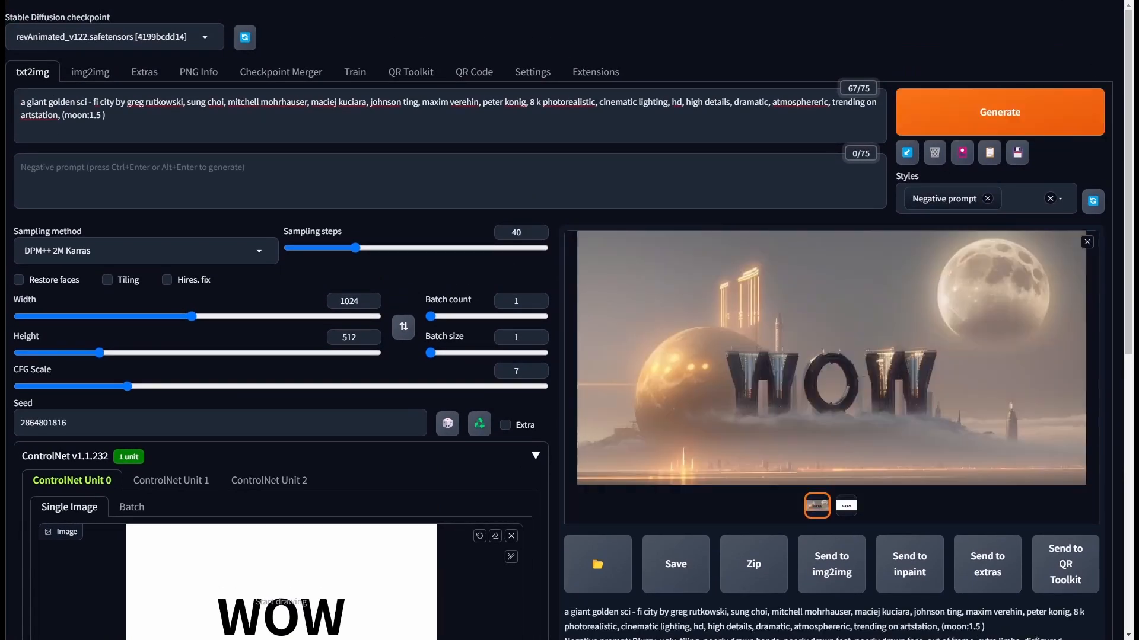
pyautogui.click(1017, 357)
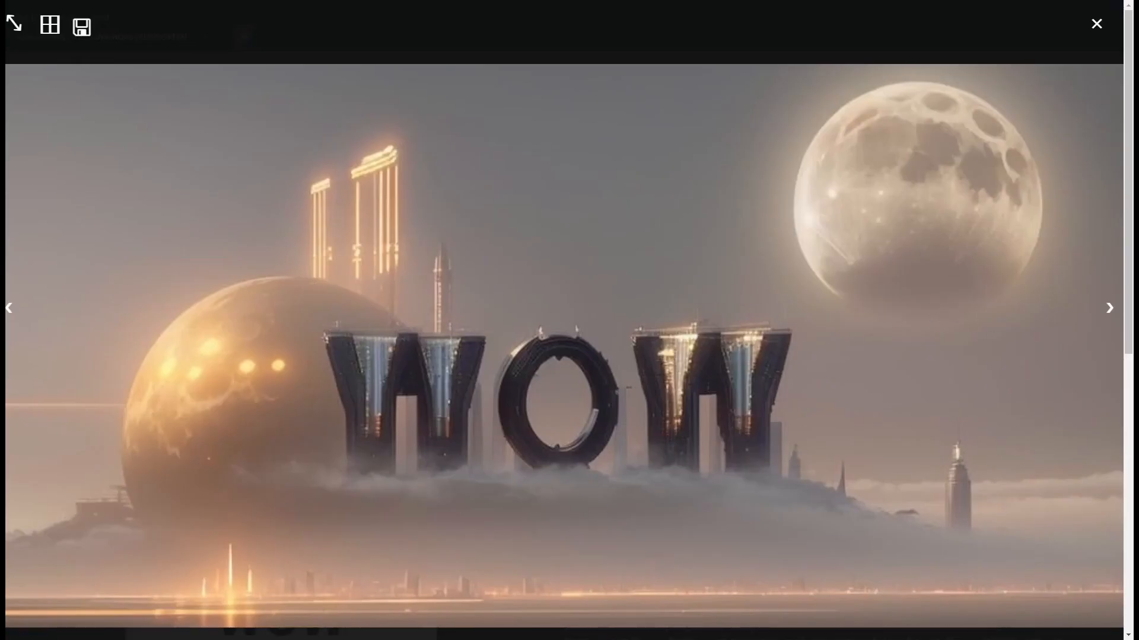
pyautogui.click(492, 256)
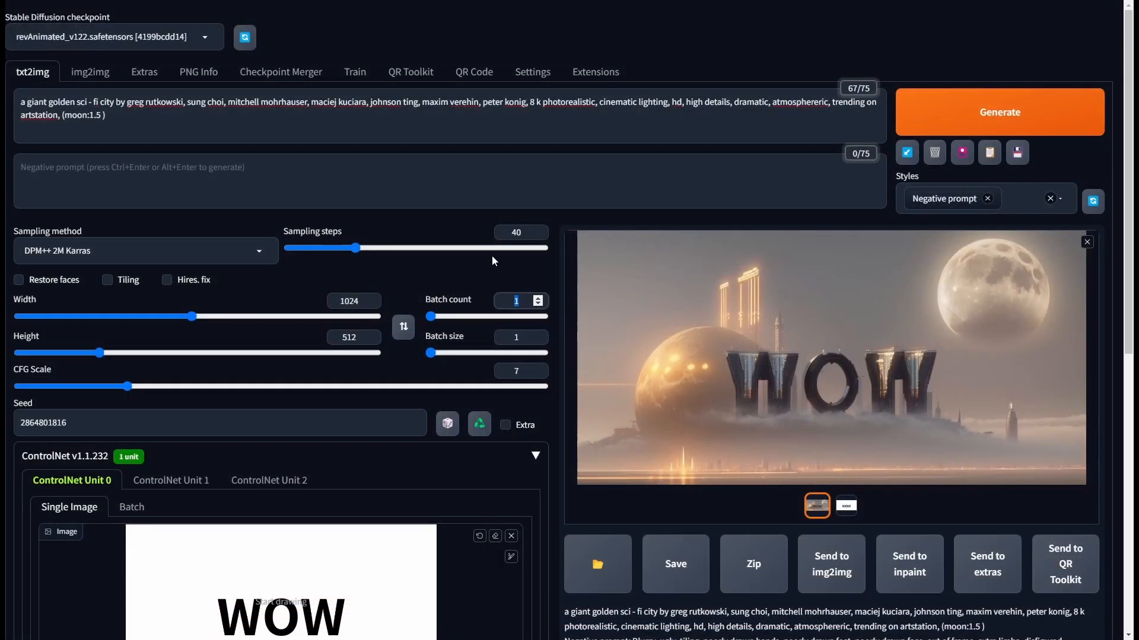
# Set the batch count to 5, reset the seed to random (-1), and generate the batch
pyautogui.write('5')
pyautogui.click(447, 423)
pyautogui.click(1017, 110)
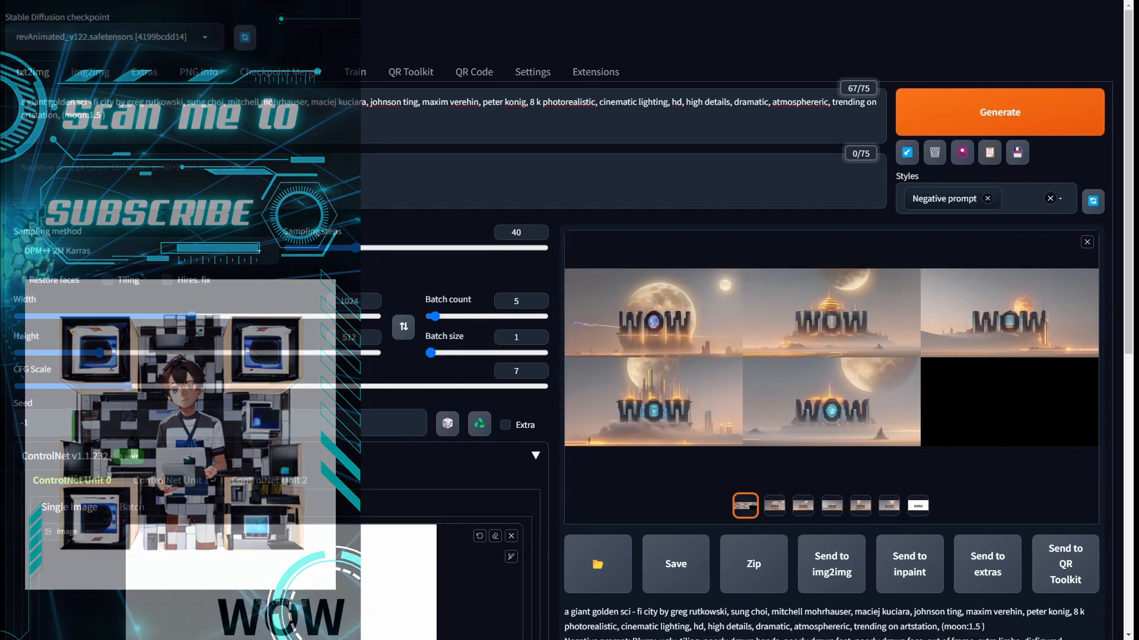
# Look through the individual city images of the generated batch in the result gallery
pyautogui.click(747, 328)
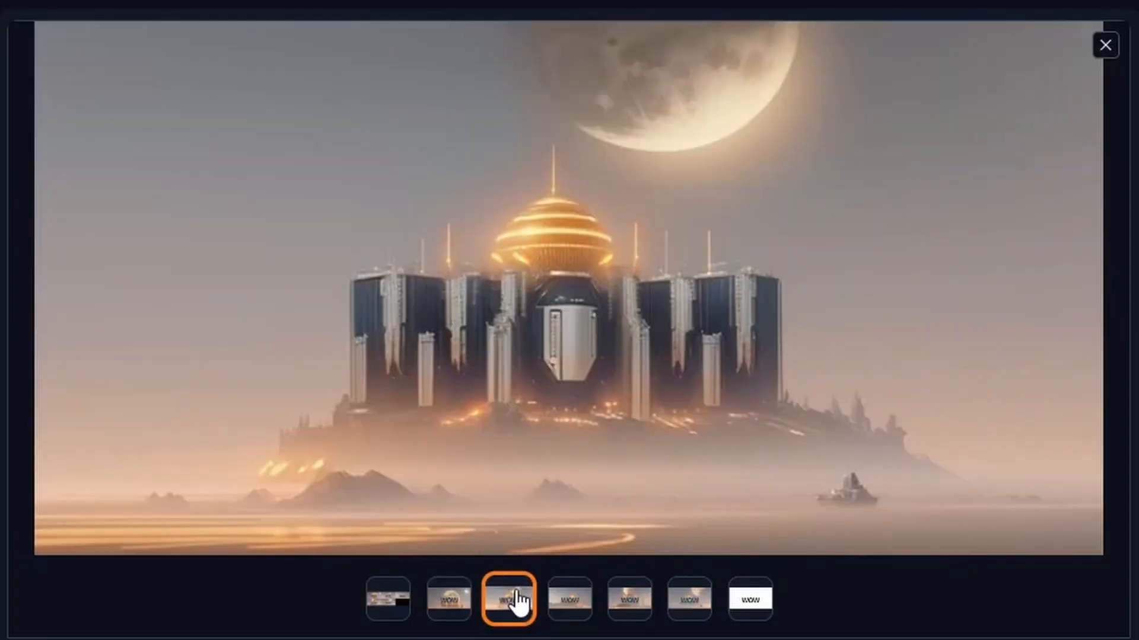
pyautogui.click(573, 601)
pyautogui.click(633, 608)
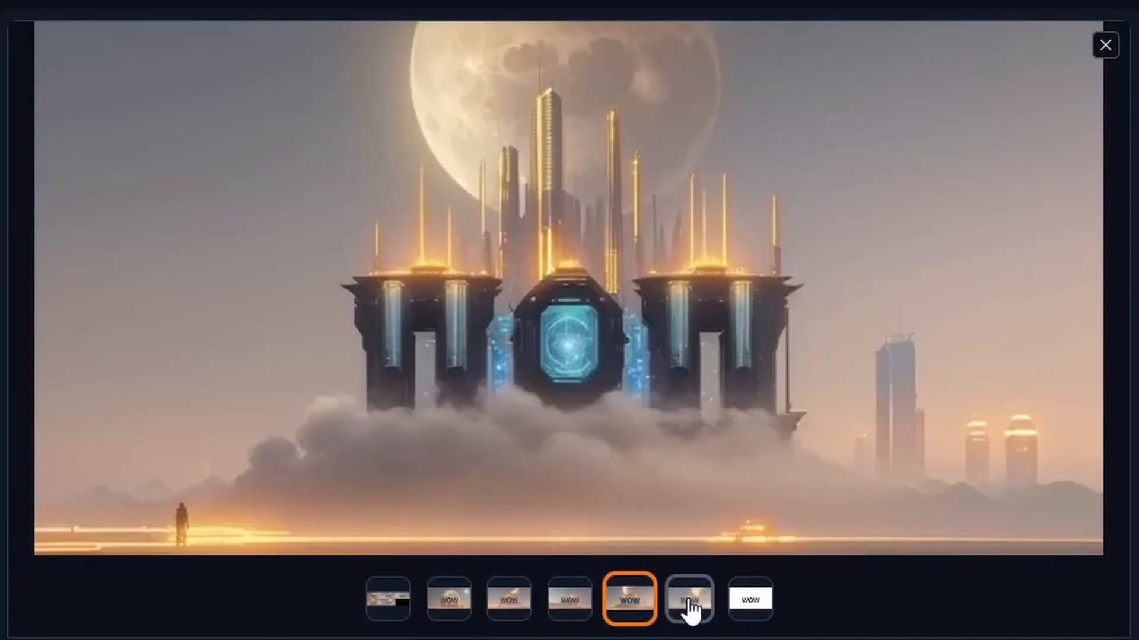
pyautogui.click(691, 608)
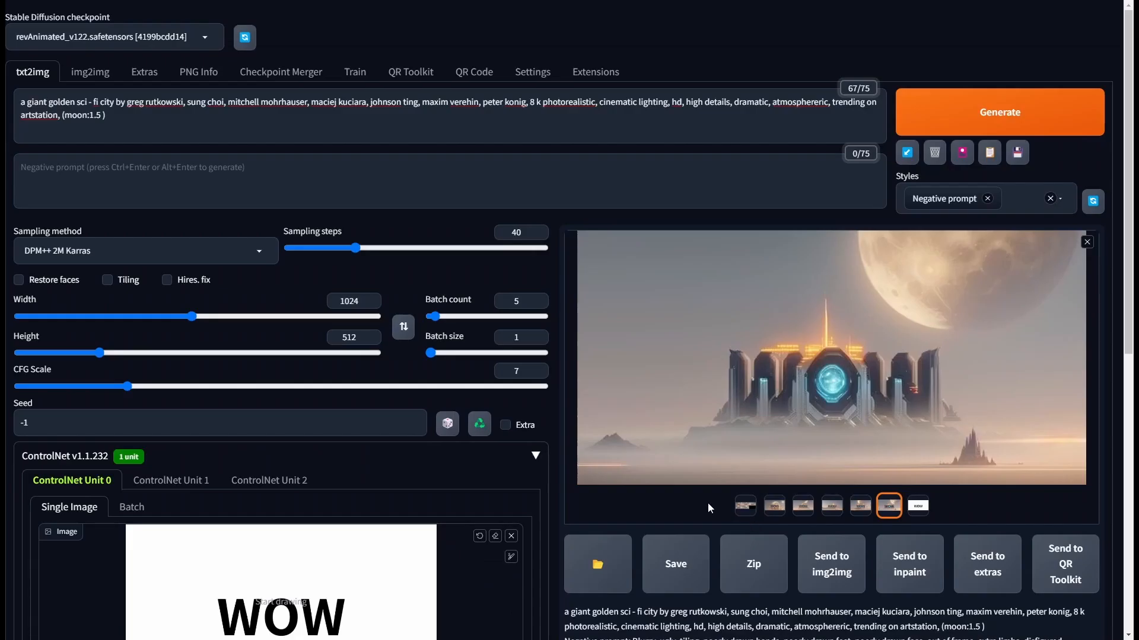
# Set ControlNet Unit 0's control weight to 1.8, the ending control step to 0.9 and the starting control step to 0.1
pyautogui.scroll(-3, 642, 479)
pyautogui.scroll(-4, 642, 480)
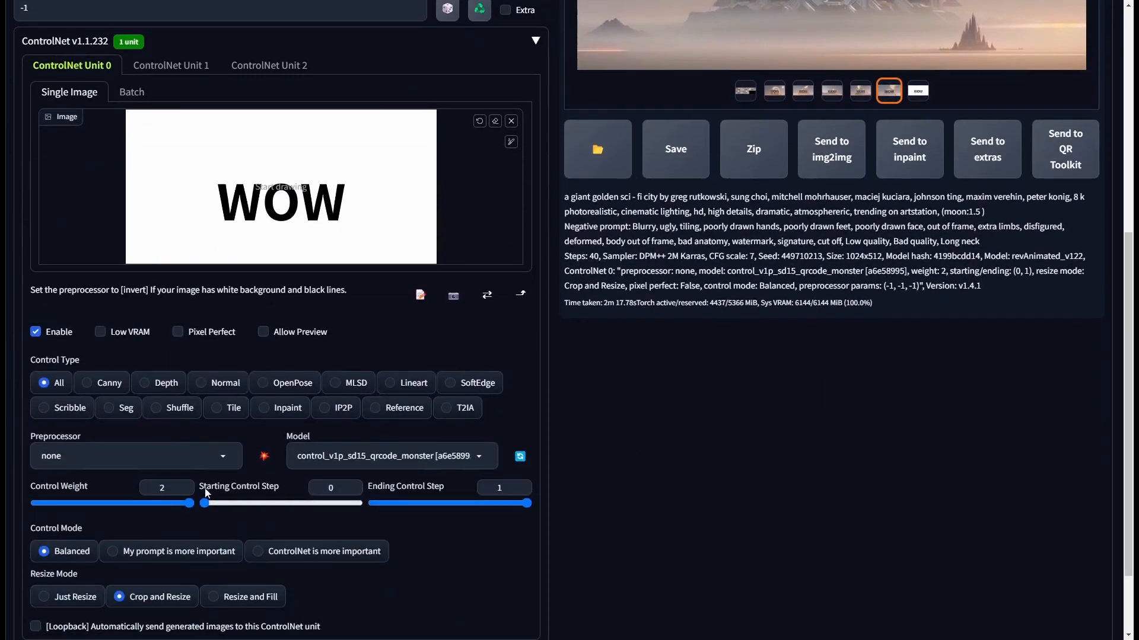
pyautogui.moveTo(191, 510); pyautogui.dragTo(174, 508)
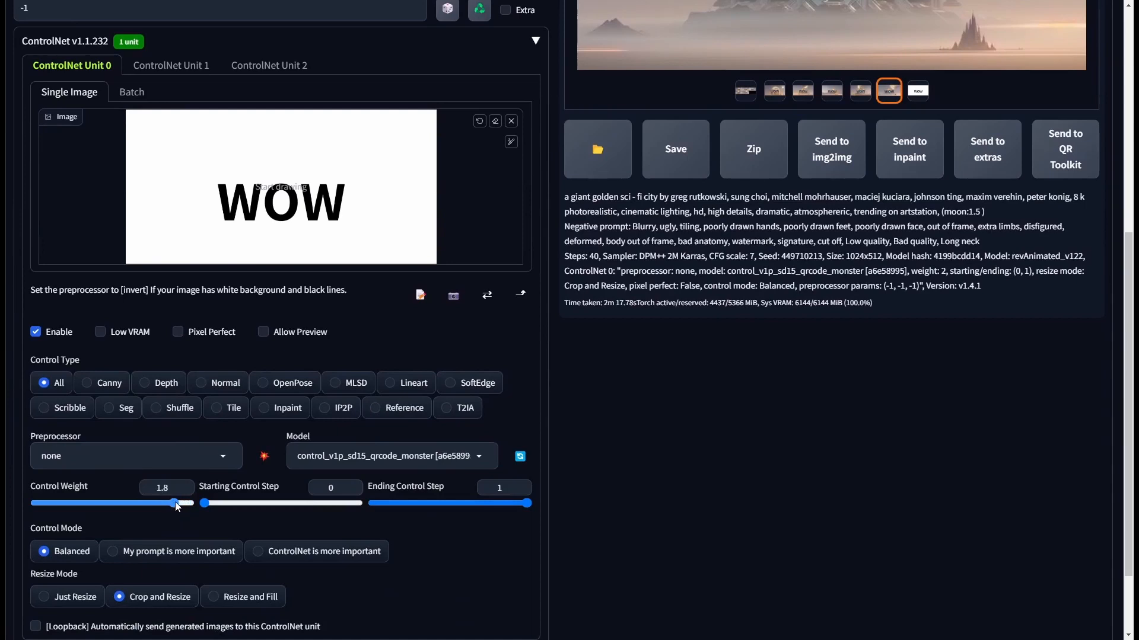
pyautogui.moveTo(527, 505); pyautogui.dragTo(525, 508)
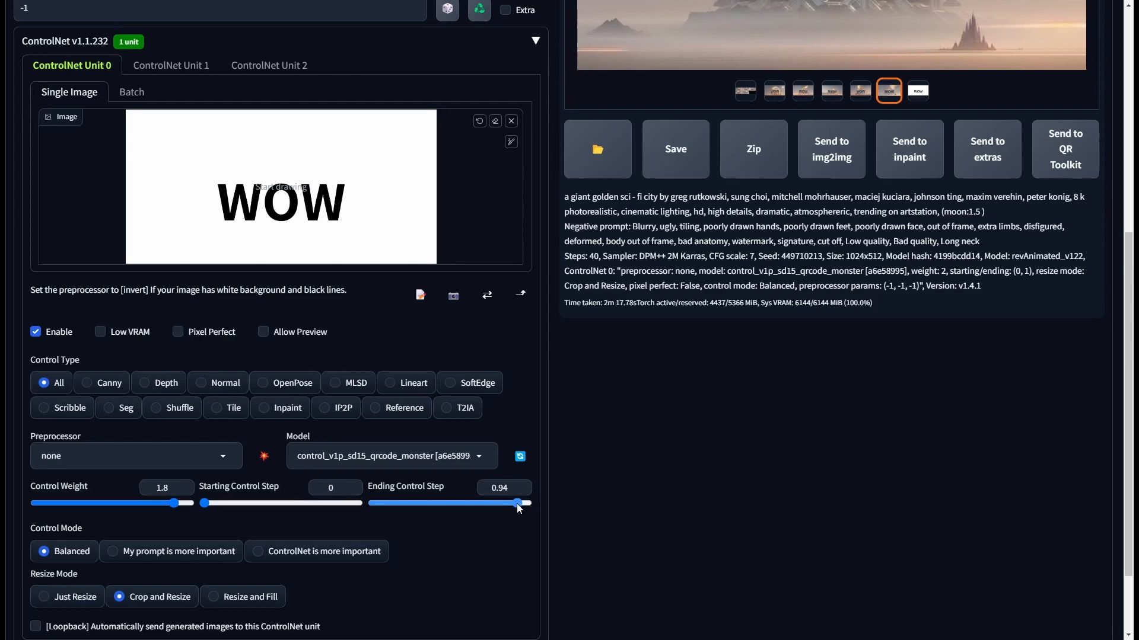
pyautogui.moveTo(515, 509); pyautogui.dragTo(512, 509)
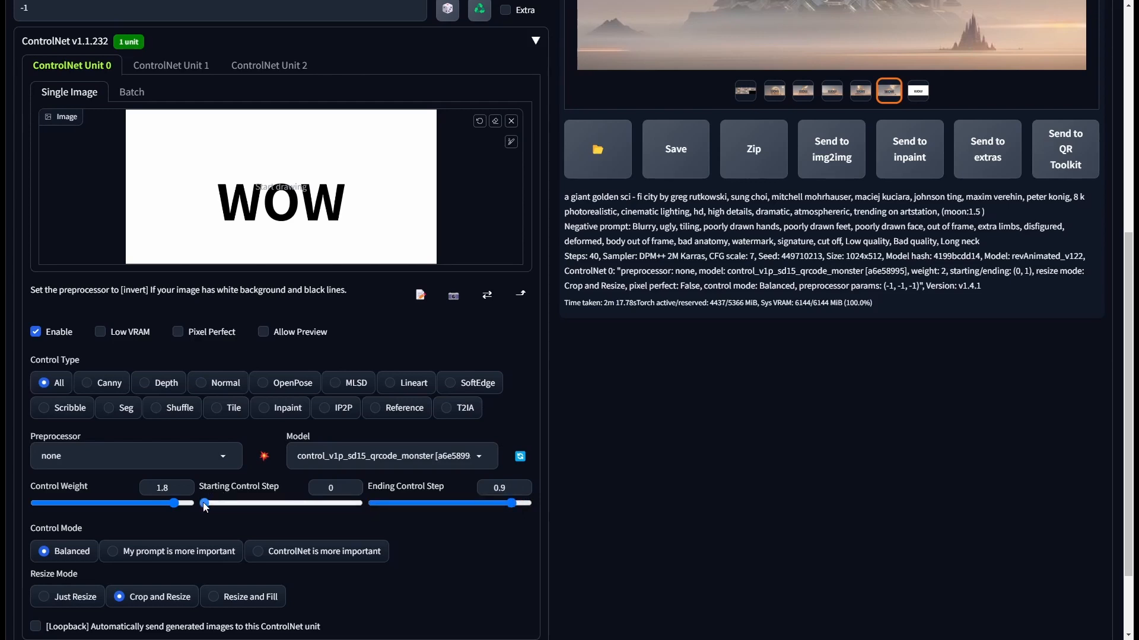
pyautogui.moveTo(205, 506); pyautogui.dragTo(222, 511)
# Generate a new batch of city images with the adjusted ControlNet values and compare the individual results
pyautogui.scroll(6, 910, 480)
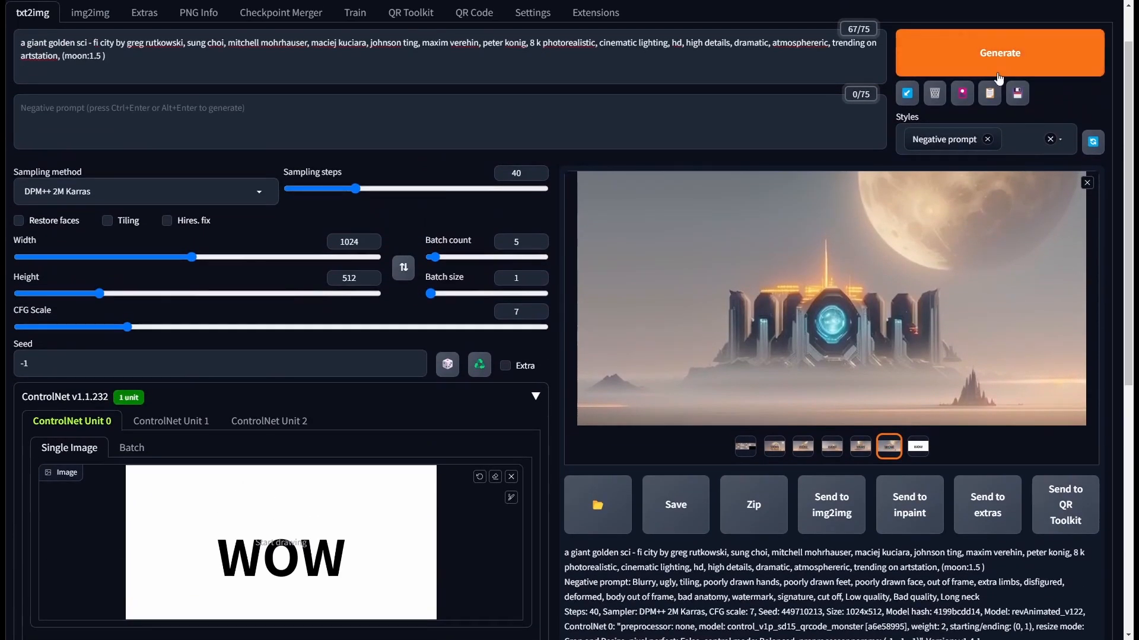
pyautogui.click(1006, 58)
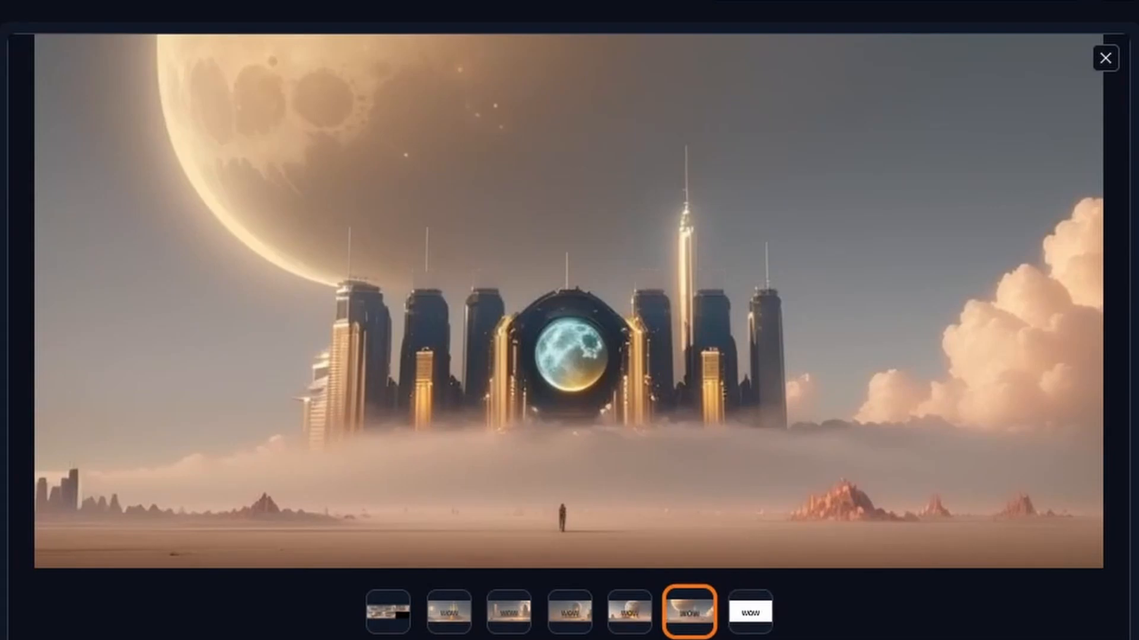
pyautogui.click(639, 621)
pyautogui.click(587, 624)
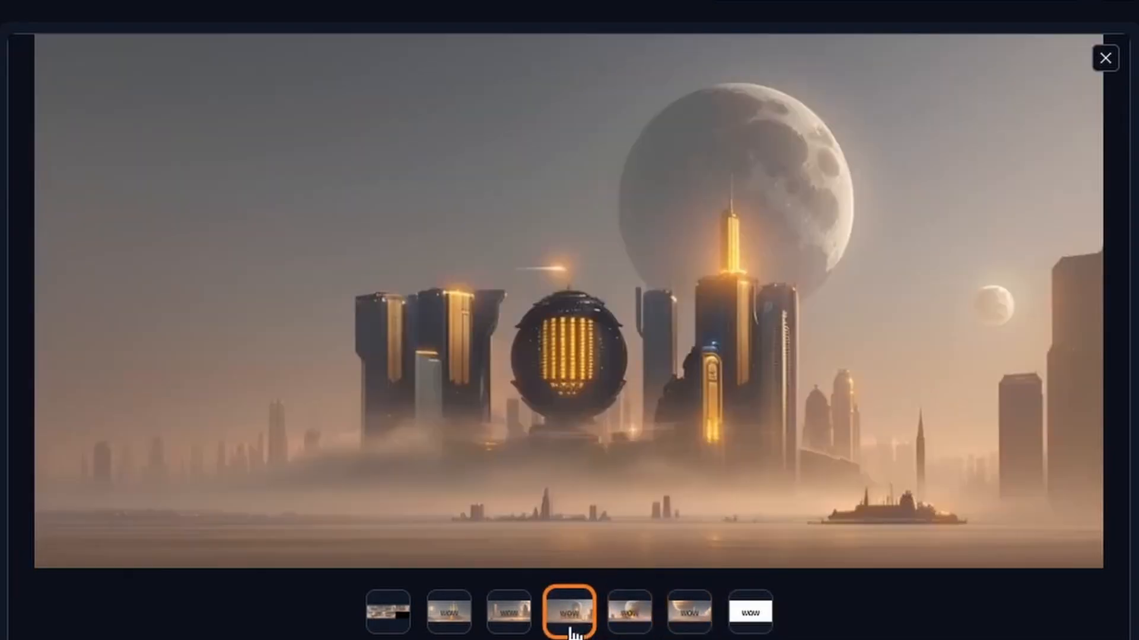
pyautogui.click(524, 629)
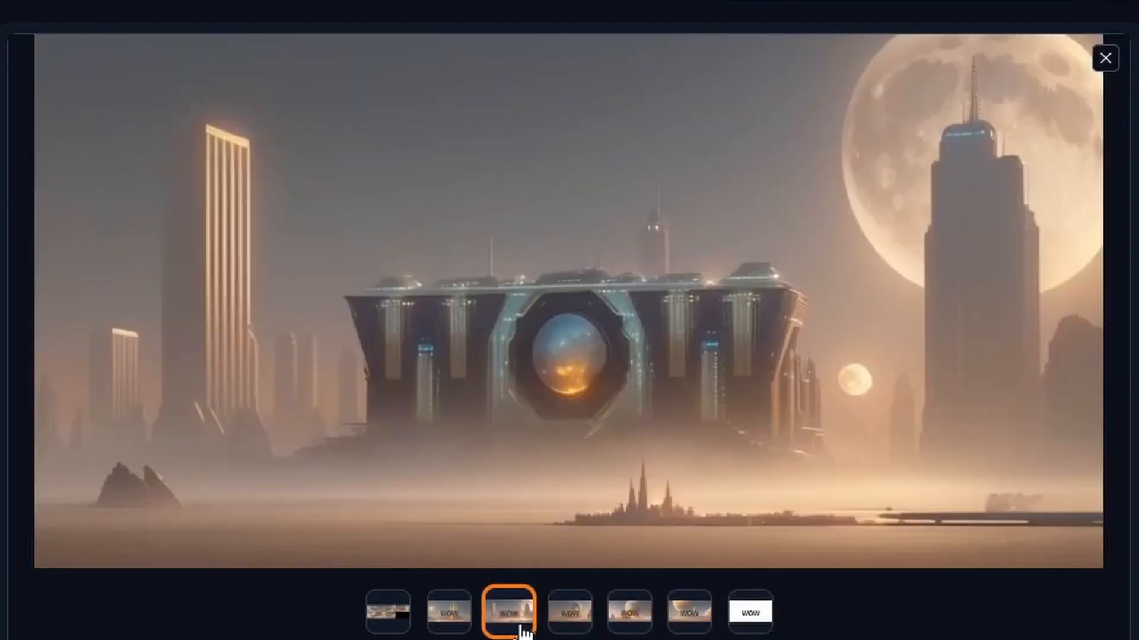
pyautogui.click(467, 622)
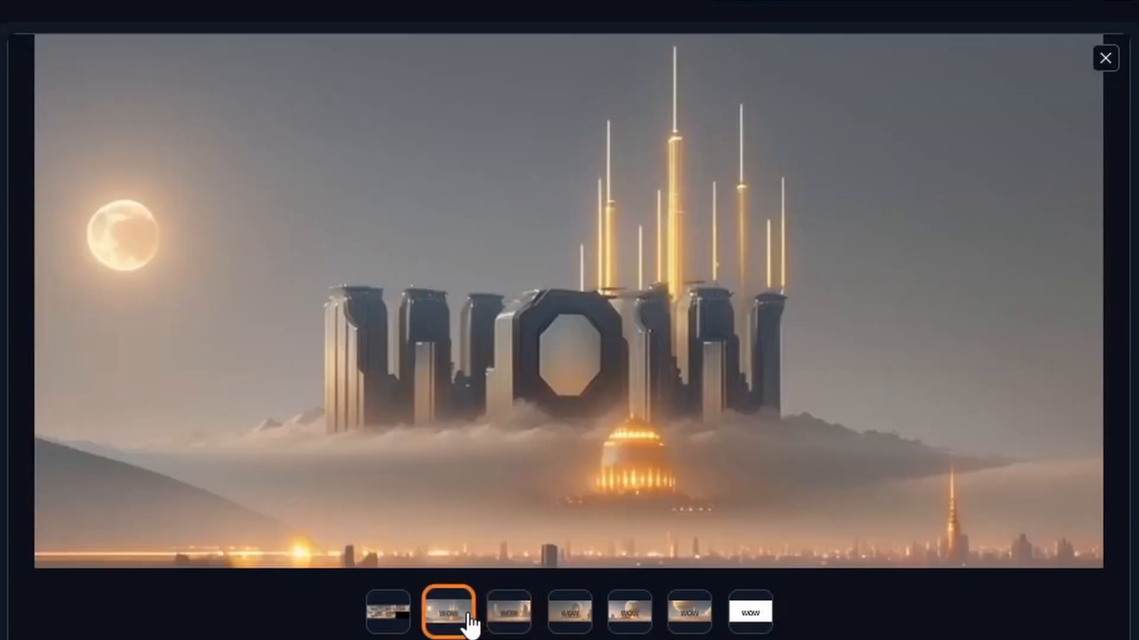
# Replace the prompt with the "yggdrasil surrounded by waterfalls" fantasy prompt ending in "octane" and remove the wrongly pasted image from ControlNet Unit 0
pyautogui.press('Escape')
pyautogui.hotkey('ctrl', 'a')
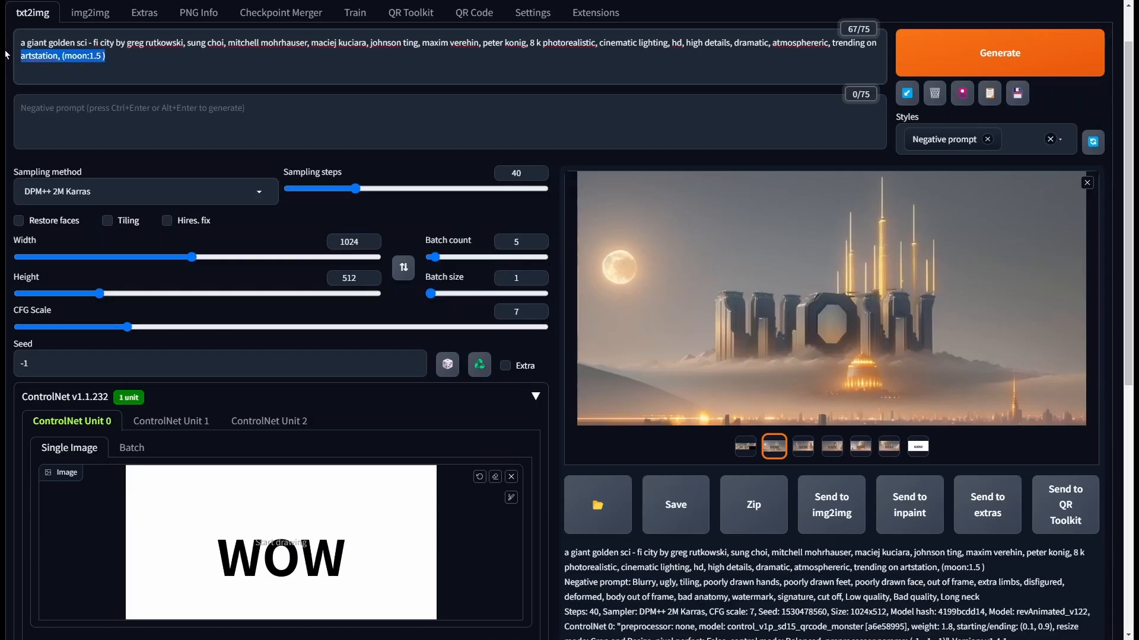
pyautogui.hotkey('ctrl', 'v')
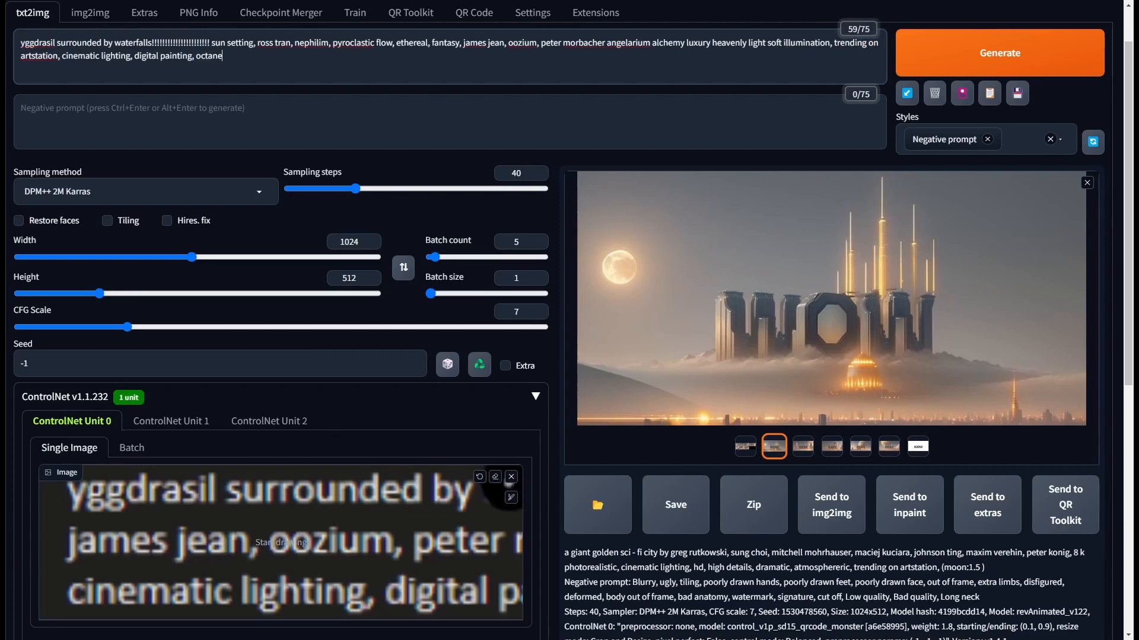
pyautogui.click(511, 476)
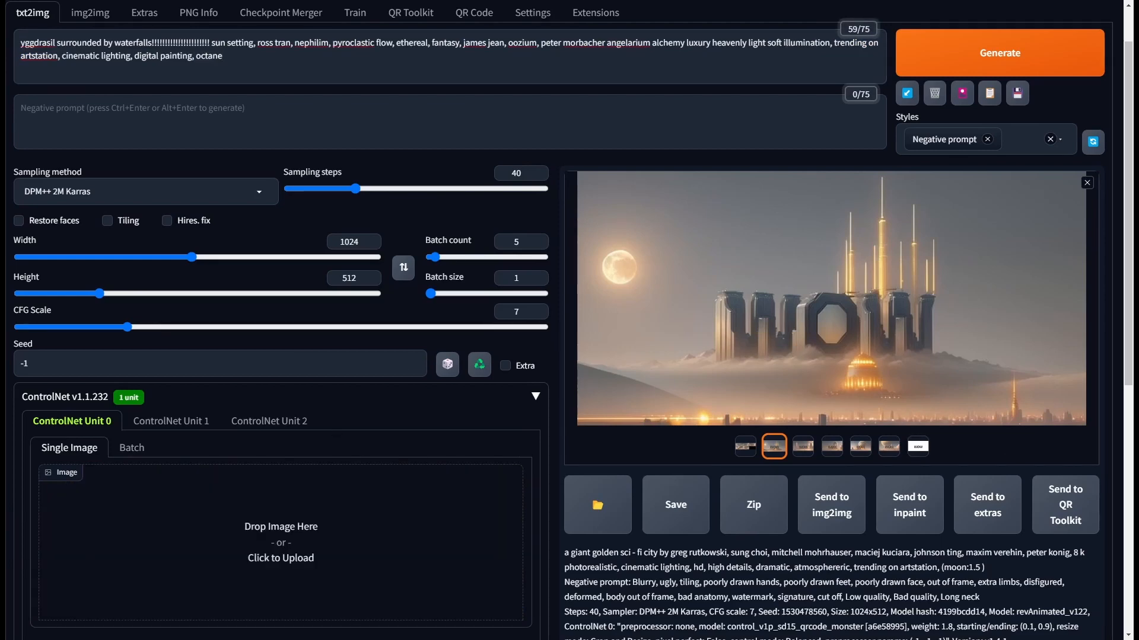
# Put the black-on-white WOW image back into ControlNet Unit 0 and generate the yggdrasil batch
pyautogui.moveTo(704, 484); pyautogui.dragTo(395, 540)
pyautogui.moveTo(395, 540); pyautogui.dragTo(391, 539)
pyautogui.click(964, 55)
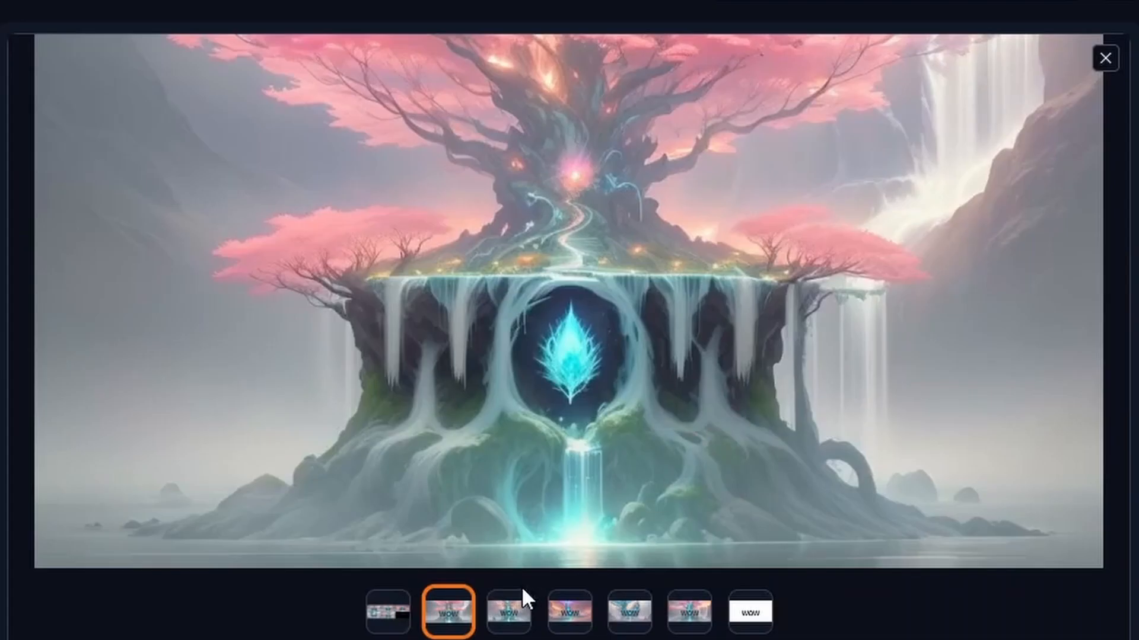
# Look through the remaining yggdrasil images of the batch in the result gallery
pyautogui.click(522, 617)
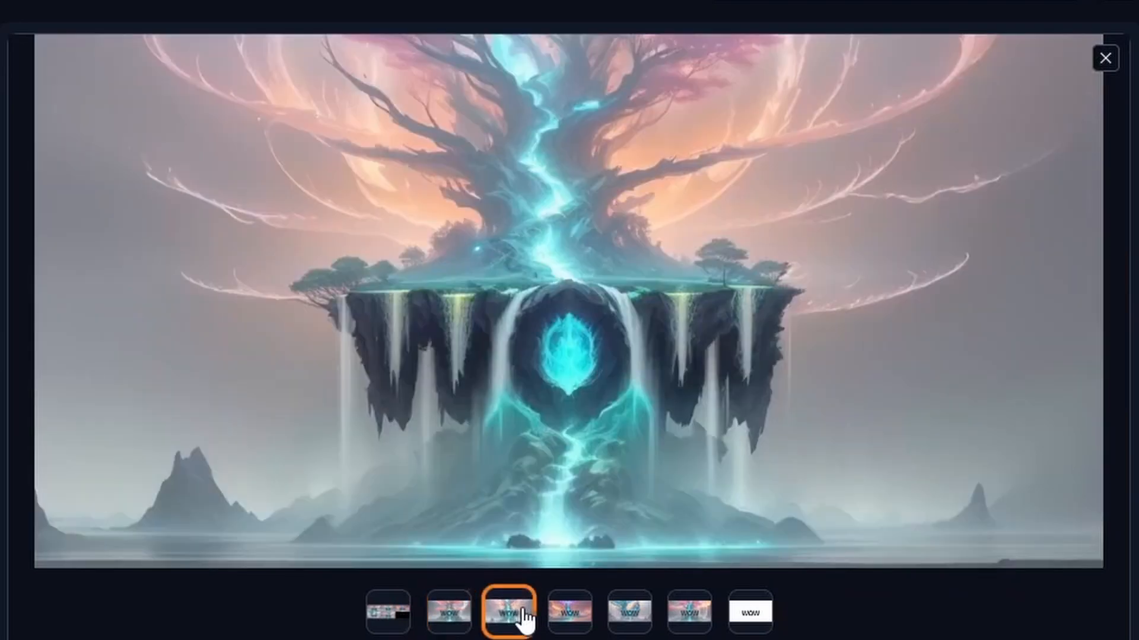
pyautogui.click(584, 620)
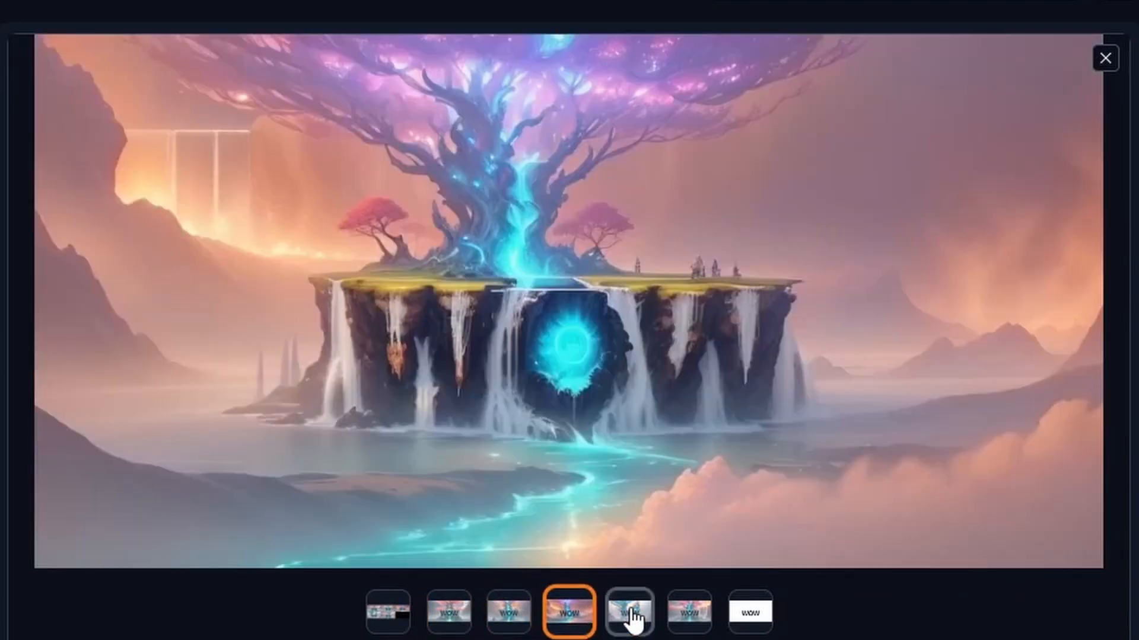
pyautogui.click(632, 619)
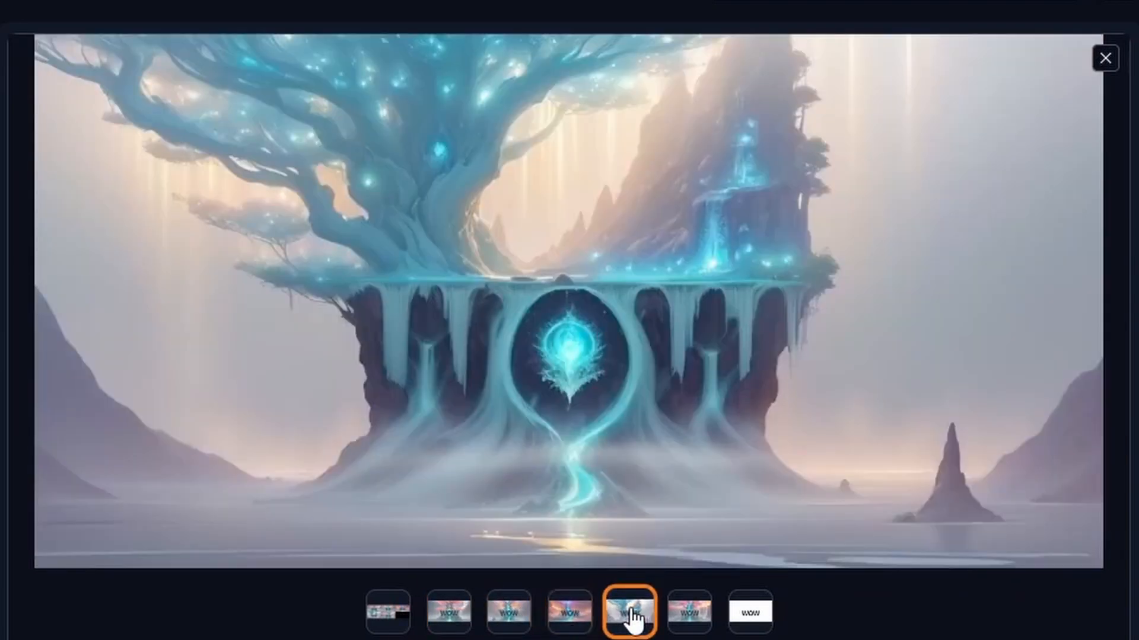
pyautogui.click(686, 621)
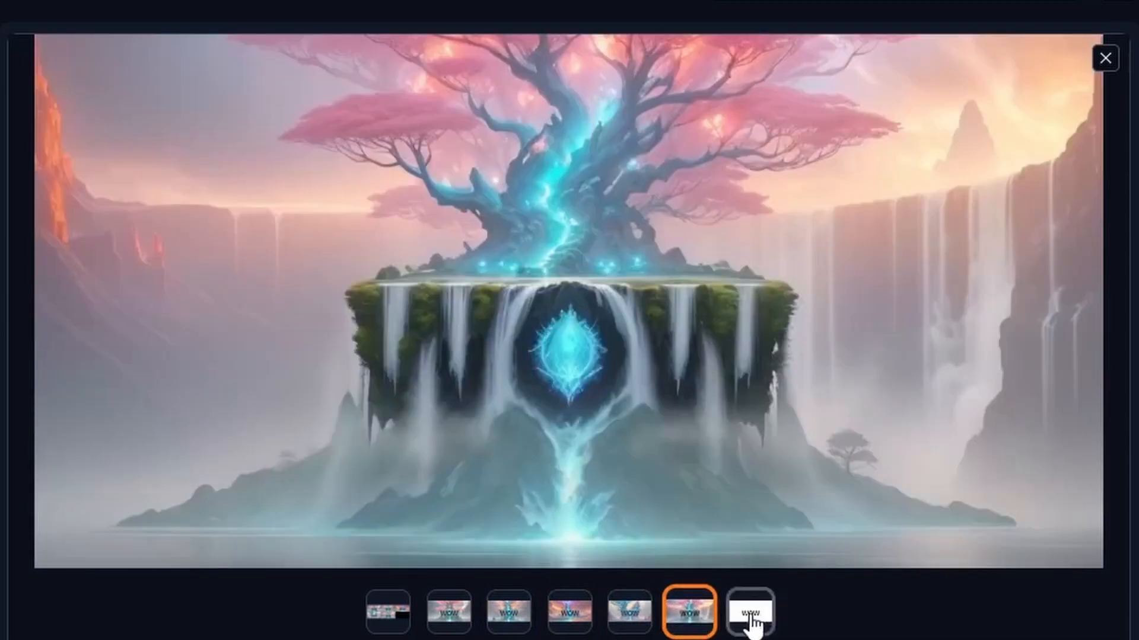